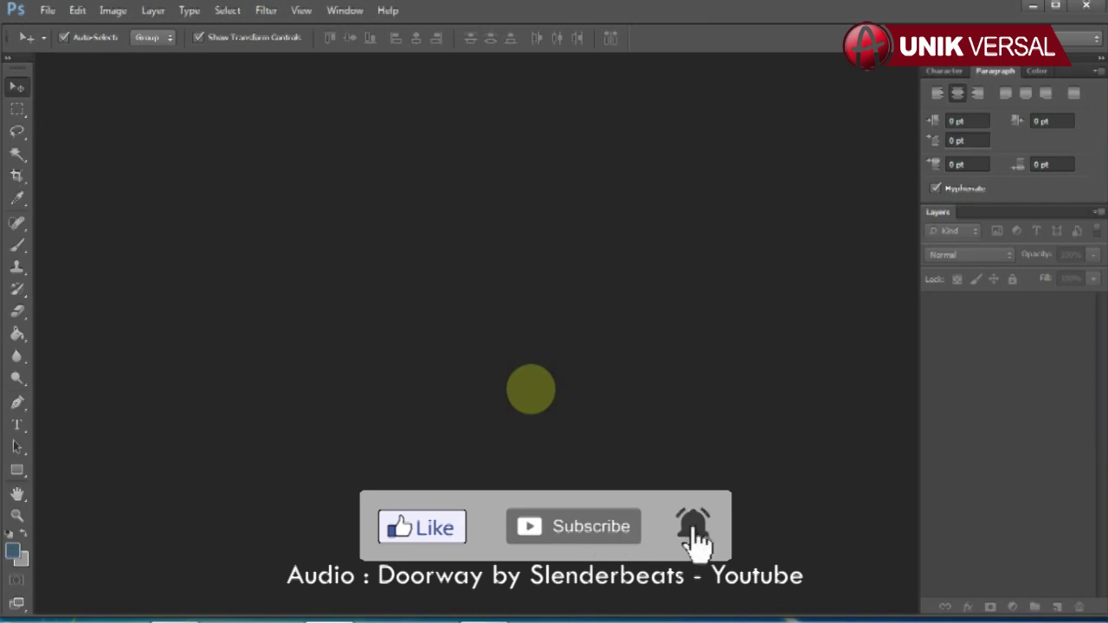
- Open KASIH LITE 01 COVER.psd and KASIH LITE 01 ISI.psd together, then bring the COVER document forward
left_click(47, 10)
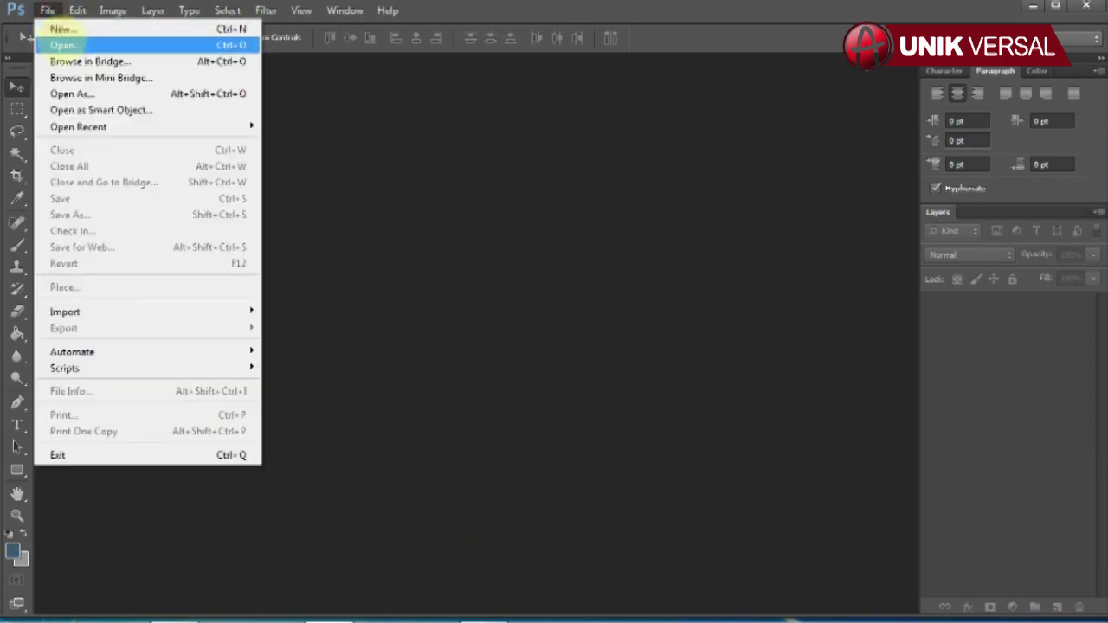
left_click(62, 44)
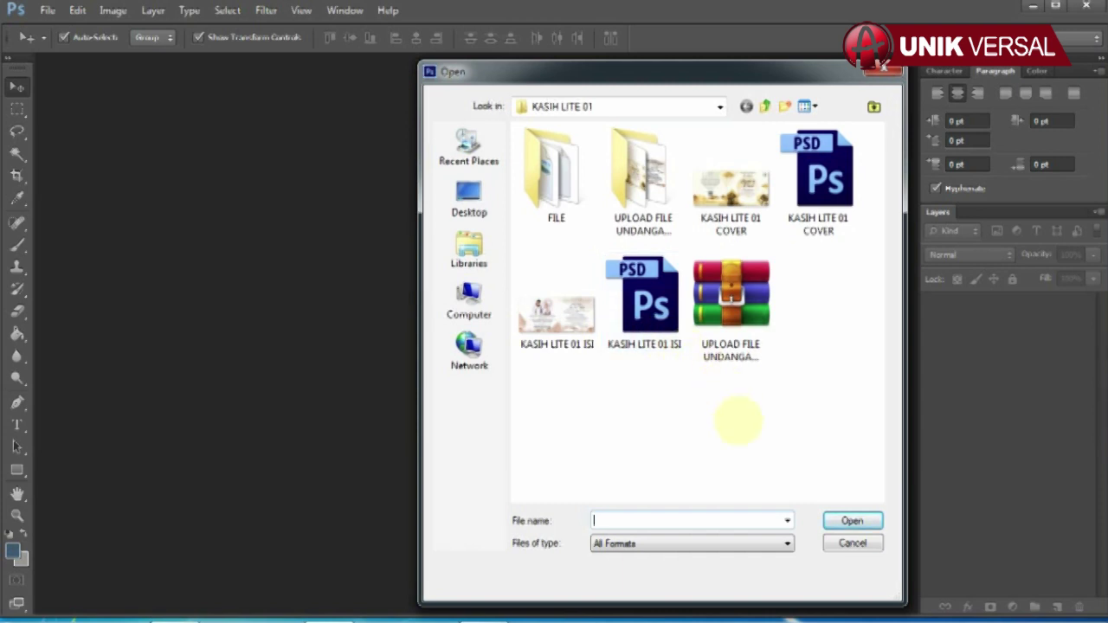
left_click(819, 177)
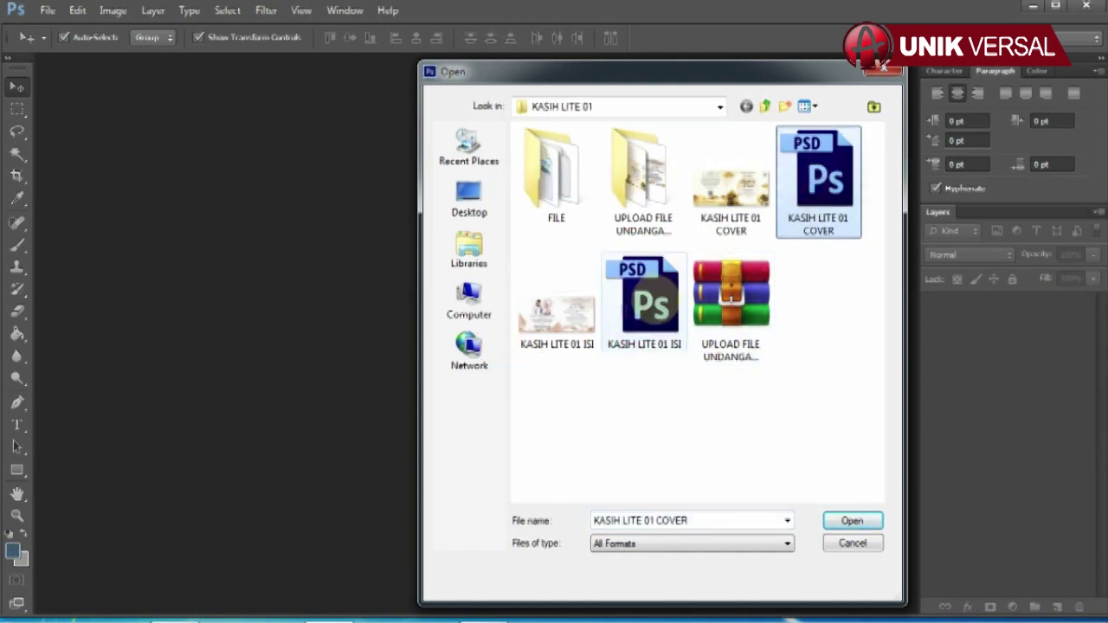
left_click(644, 299, "ctrl")
left_click(833, 519)
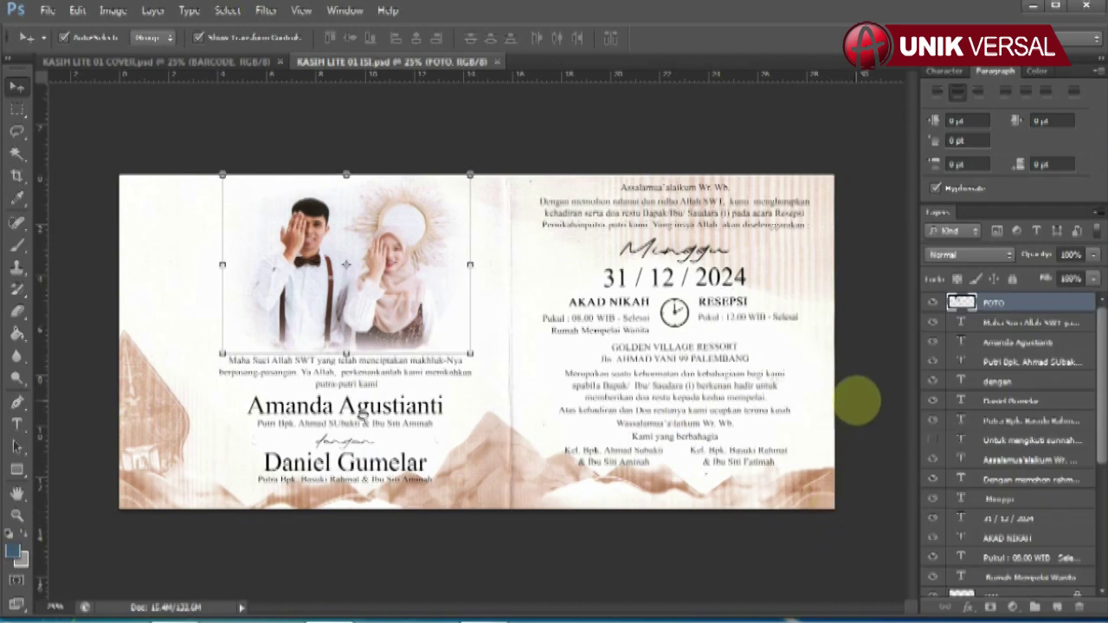
left_click(247, 61)
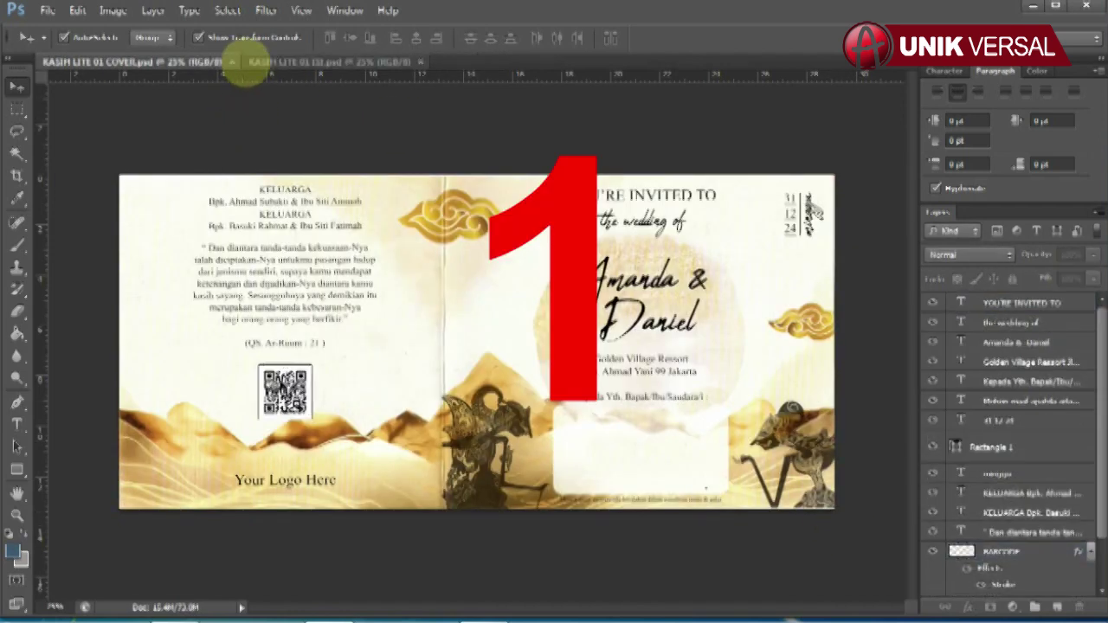
left_click_drag(247, 61, 297, 107)
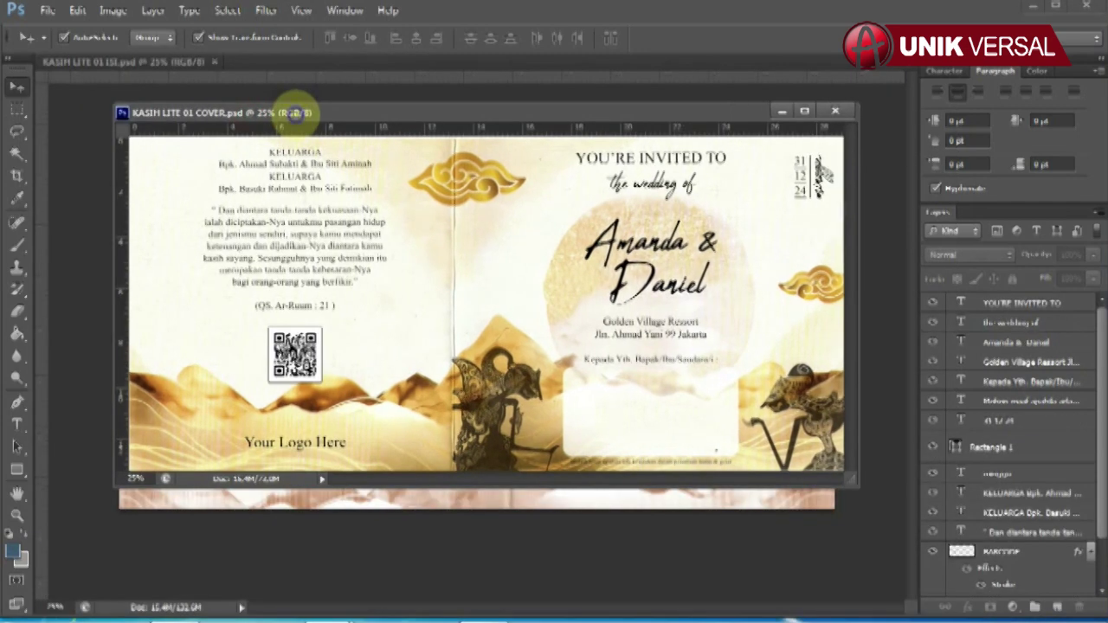
right_click(299, 112)
left_click(338, 147)
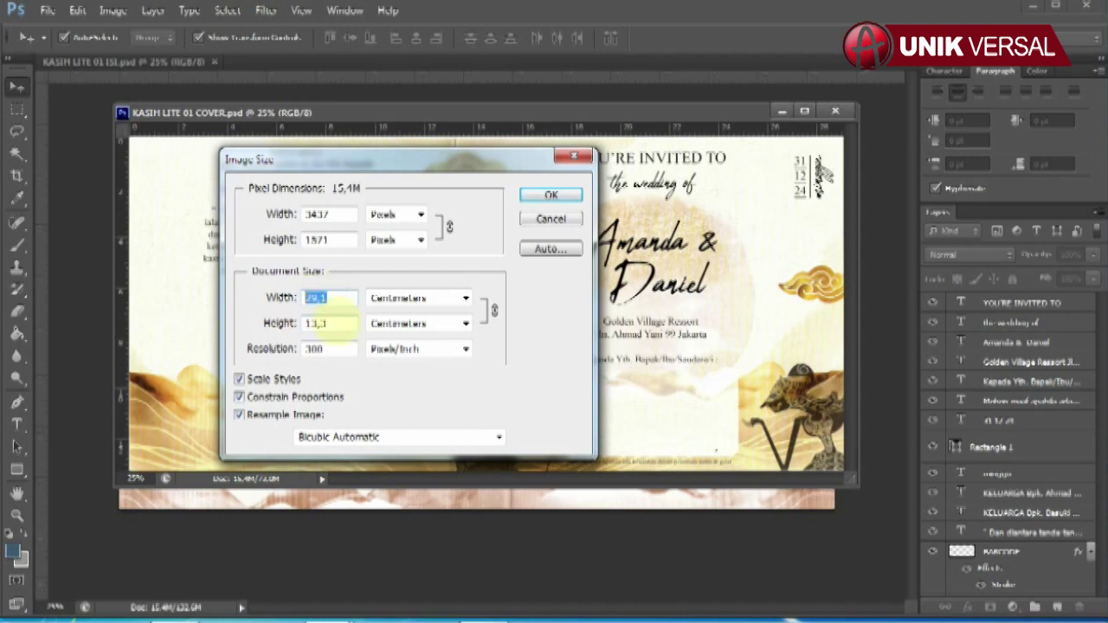
left_click(550, 194)
left_click_drag(446, 111, 73, 73)
key("ctrl+0")
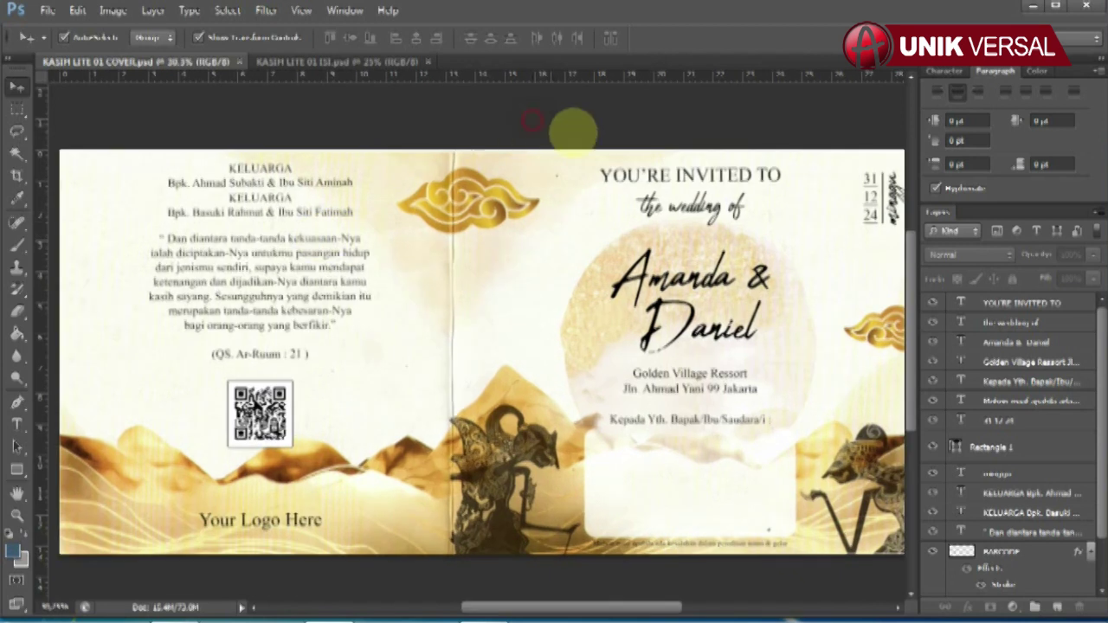
- Inspect the cover's YOU'RE INVITED TO, the wedding of and minggu text layers
left_click(702, 173)
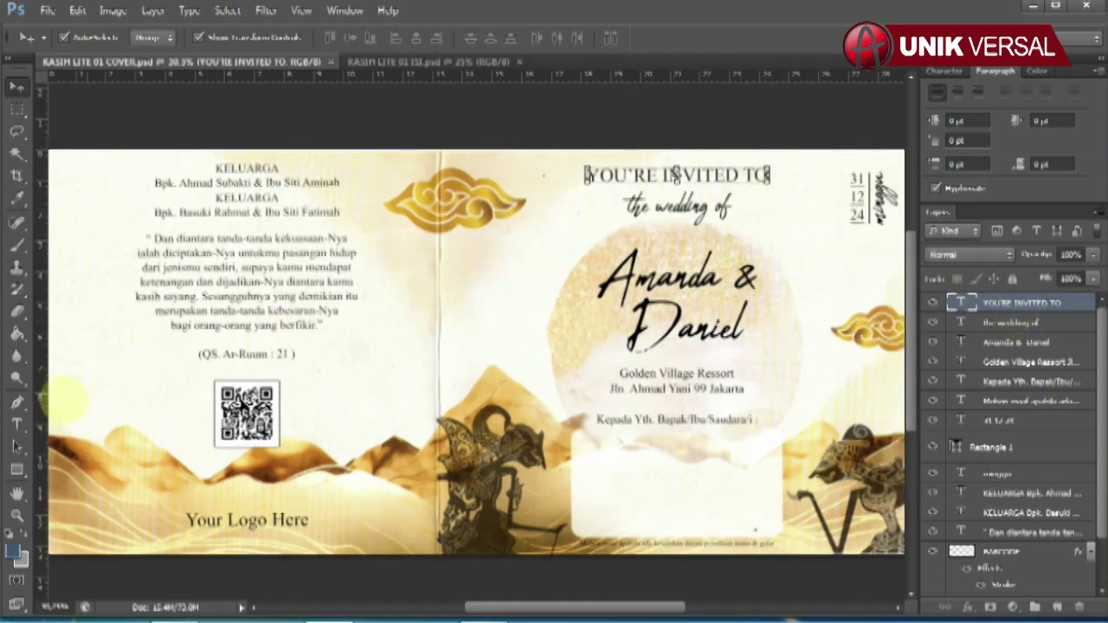
left_click(933, 302)
left_click(932, 303)
left_click(995, 321)
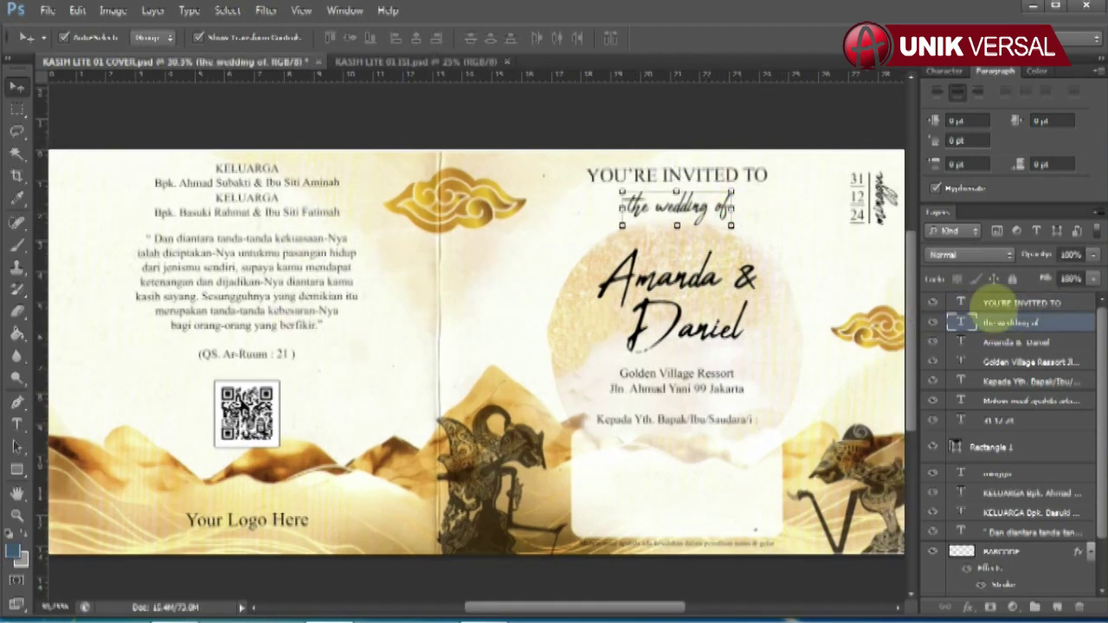
left_click(1013, 473)
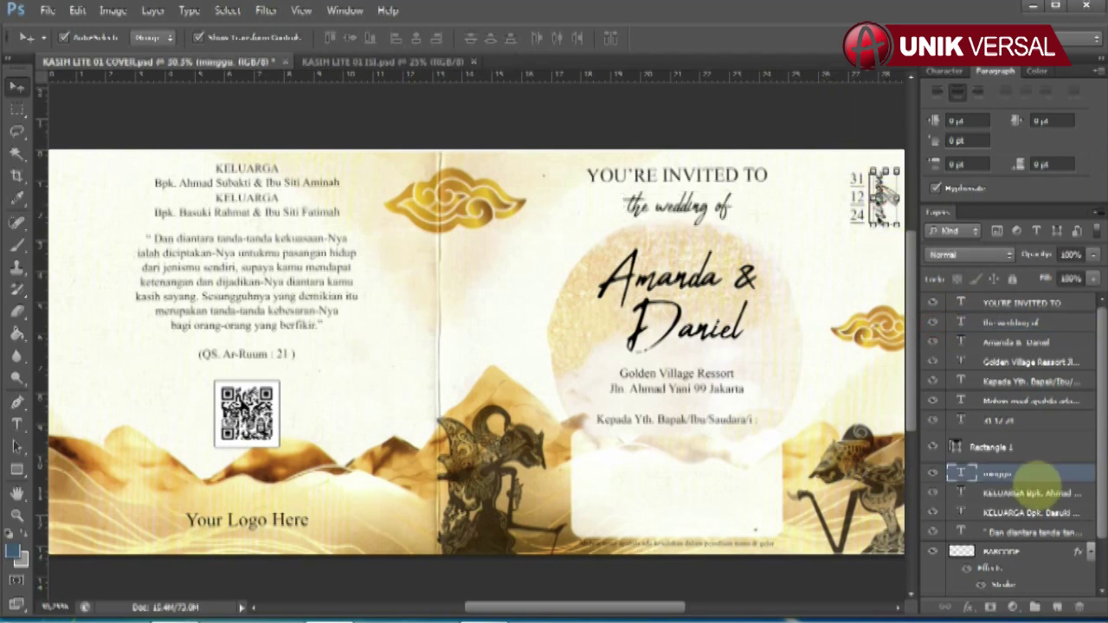
- Edit the vertical 31 12 24 date text on the cover and commit it
left_click(17, 424)
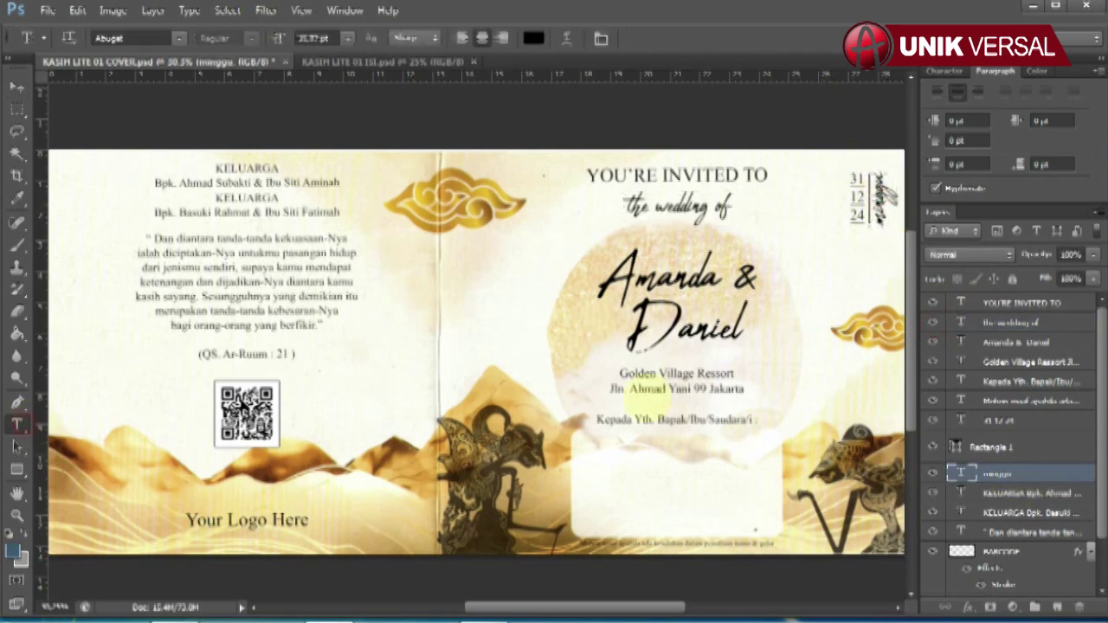
left_click(881, 197)
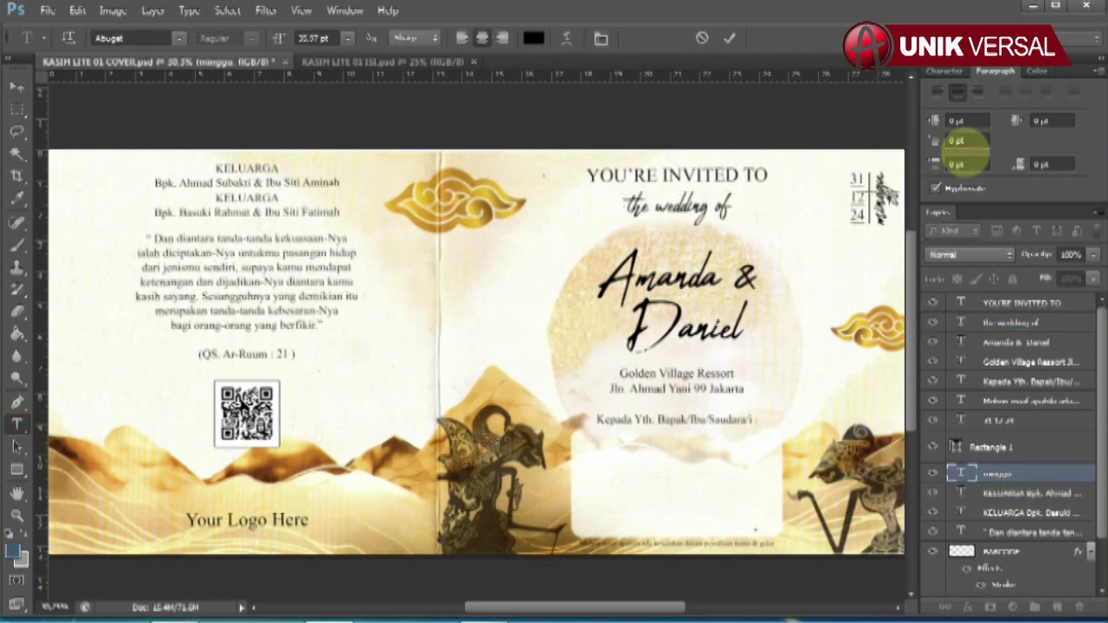
left_click(16, 86)
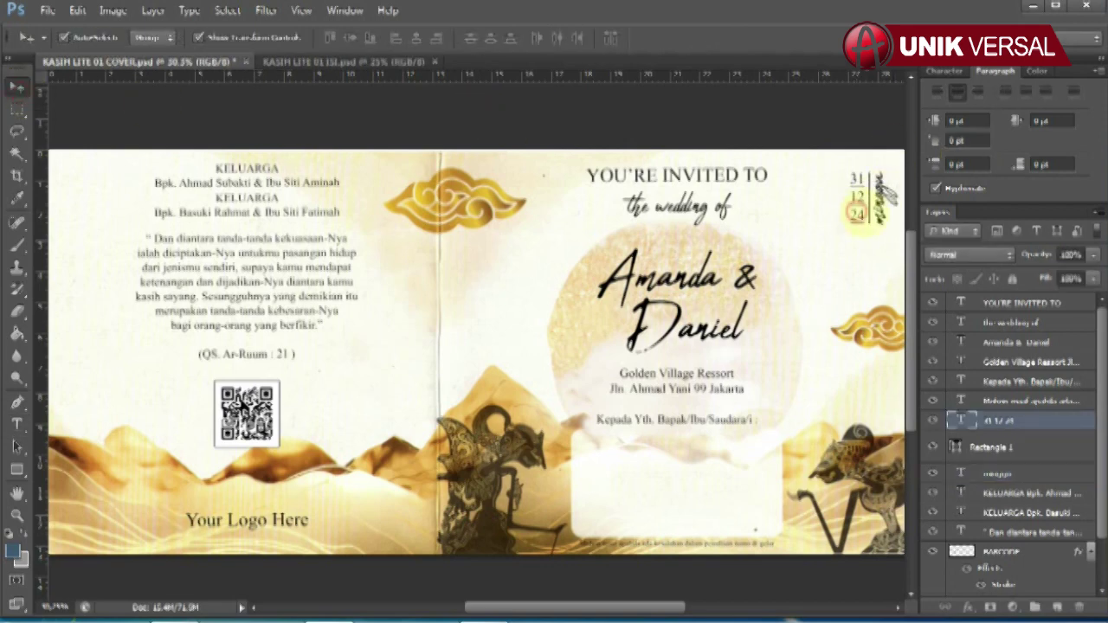
left_click(17, 424)
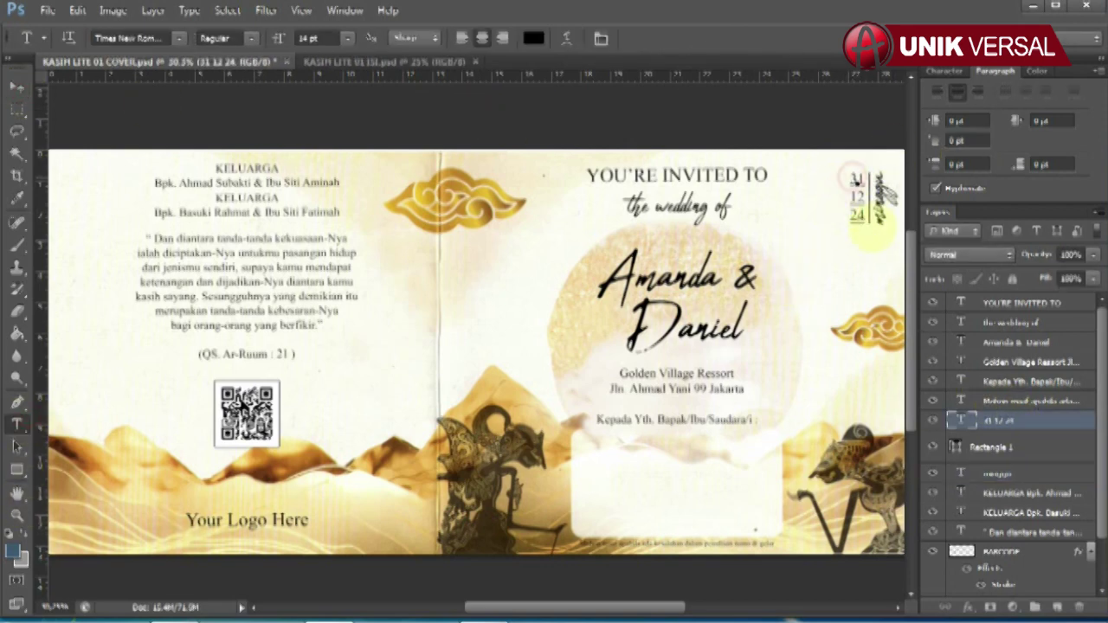
left_click_drag(853, 177, 859, 218)
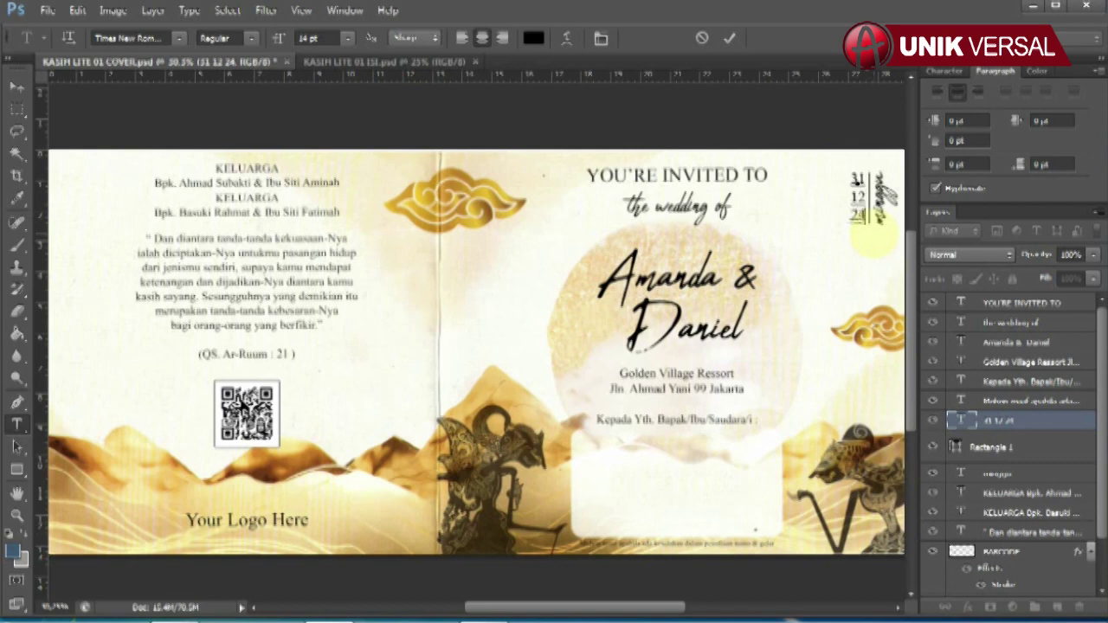
left_click(17, 87)
- Retype the cover's names heading as 'Amanda & Daniel'
left_click(678, 281)
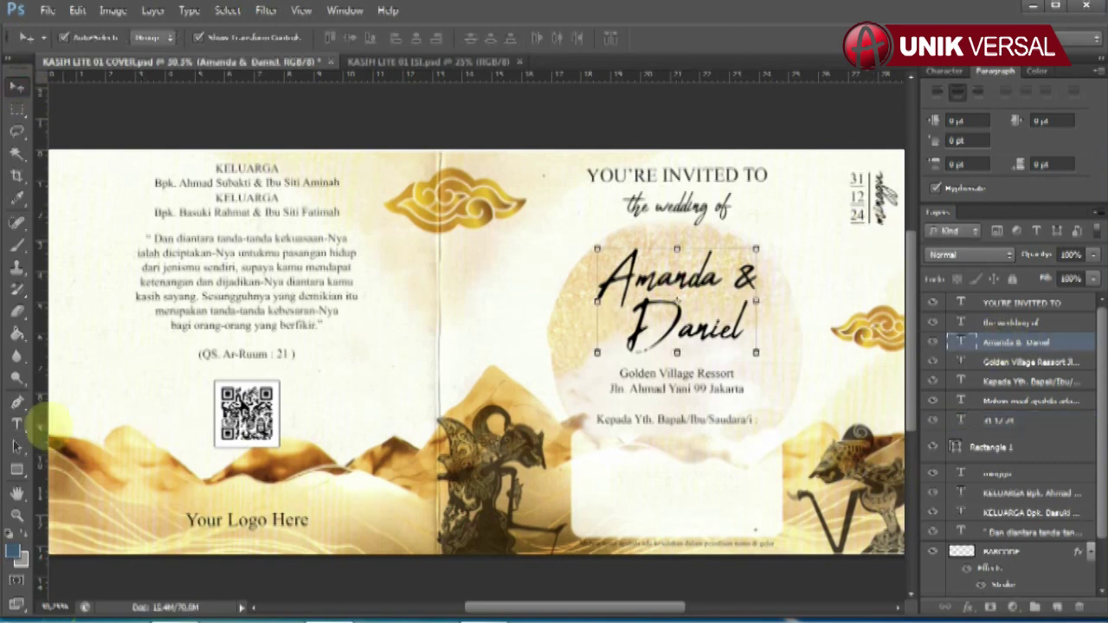
left_click(17, 423)
left_click(678, 294)
key("ctrl+a")
type("Amanda")
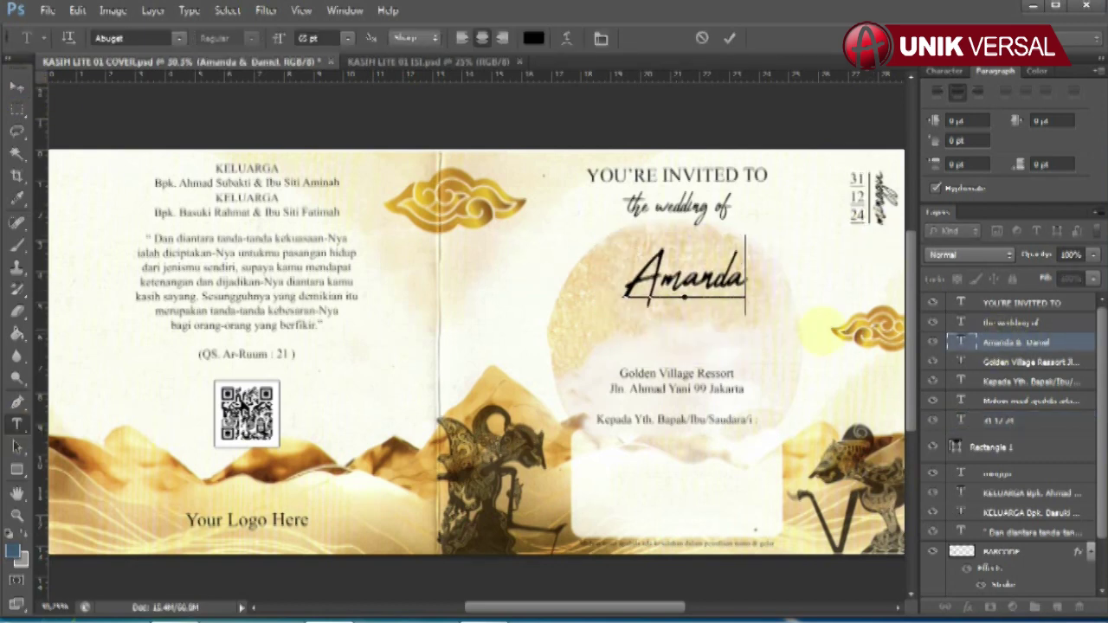
type(" & Daniel")
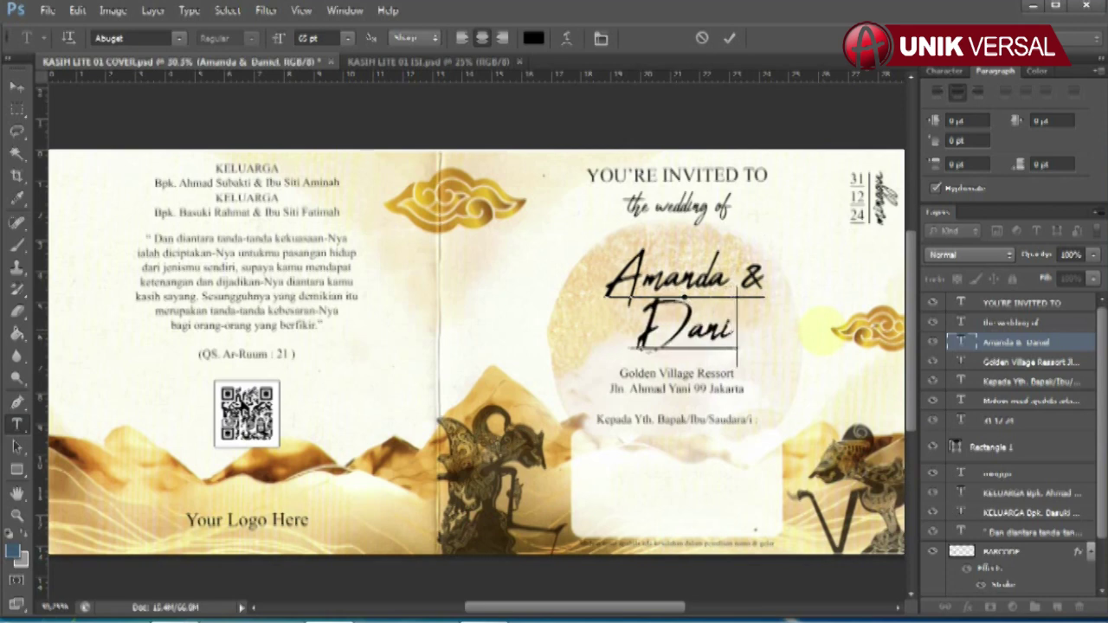
left_click(17, 87)
- Replace the venue text with GOLDEN VILLAGE RESSORT, Jl. Ahmad Yani 99 MEDAN
left_click(676, 381)
double_click(960, 362)
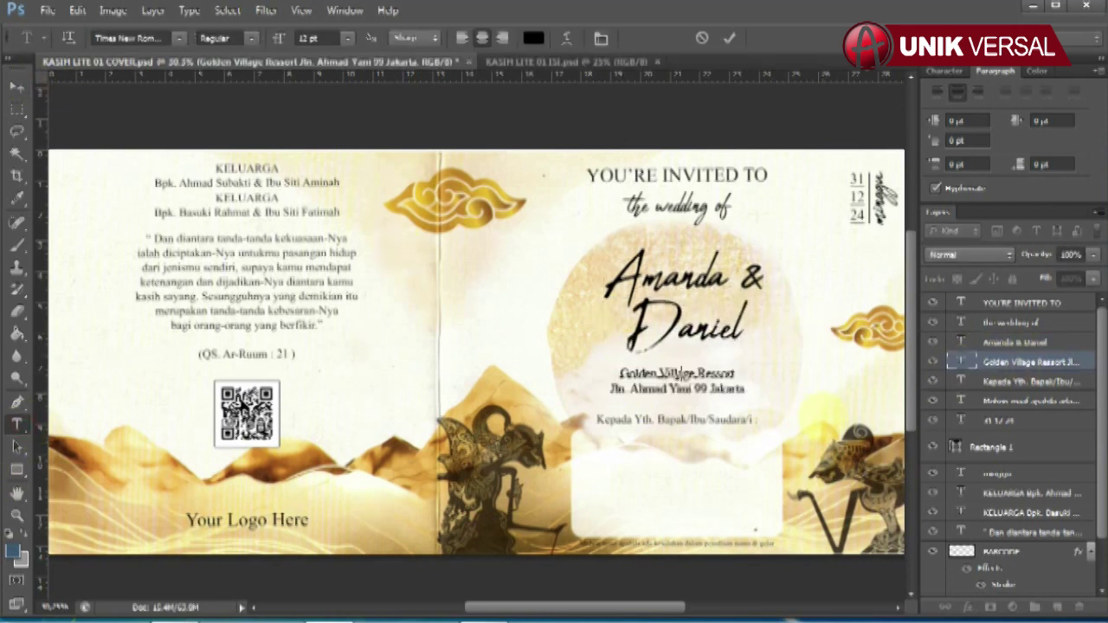
type("ONLINE")
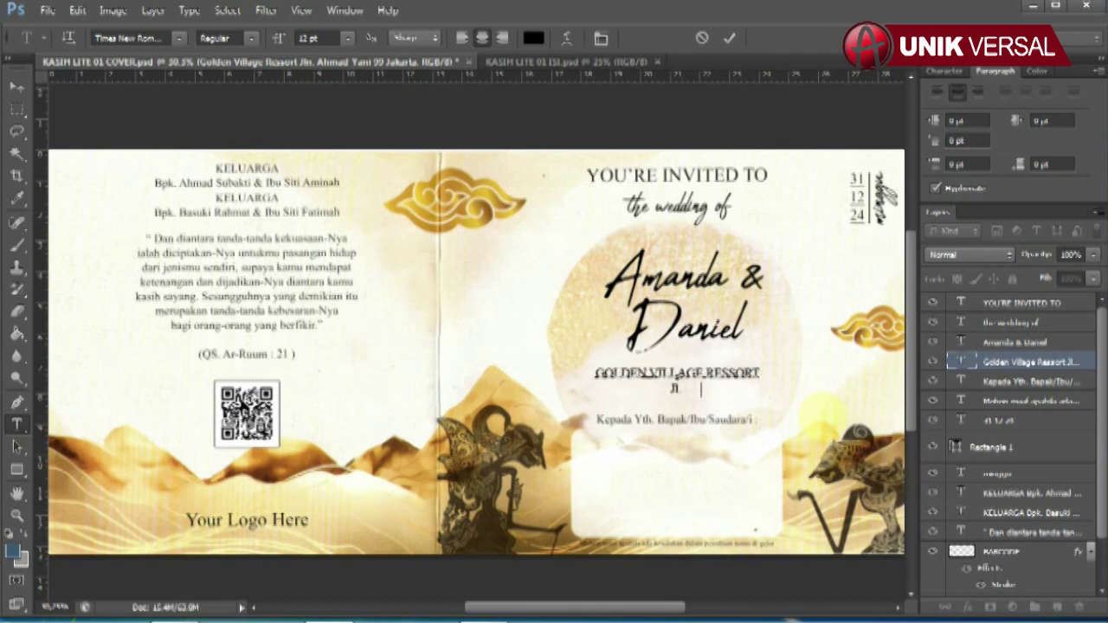
type("i 99 ")
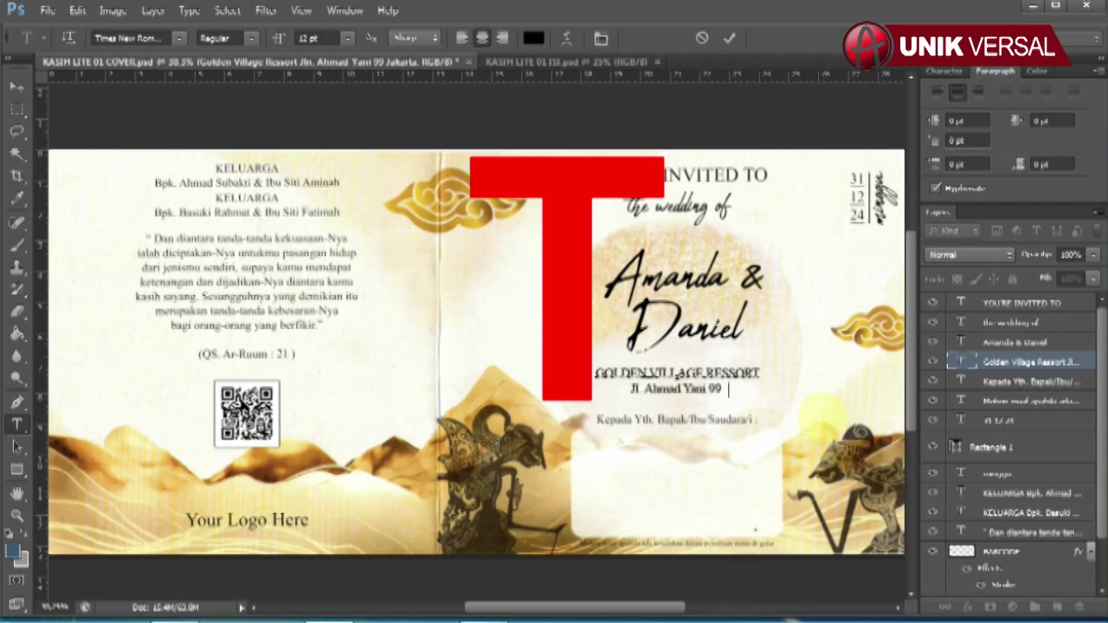
type("MEDAN")
- Commit the venue, then change the first KELUARGA family name line to include Aminah
left_click(17, 86)
left_click(247, 178)
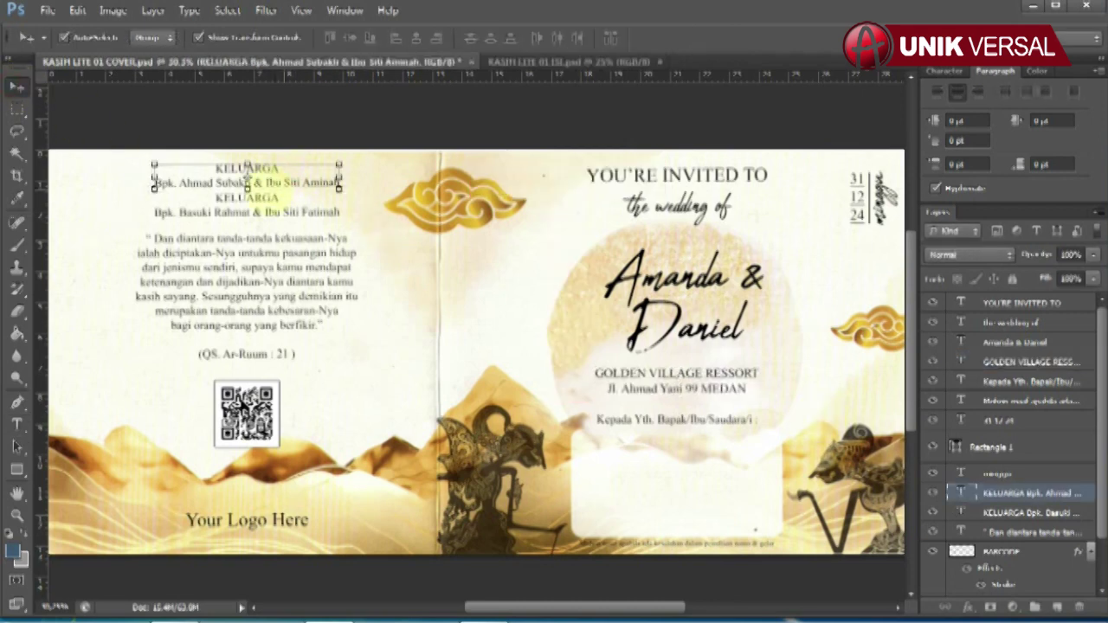
double_click(247, 182)
triple_click(247, 182)
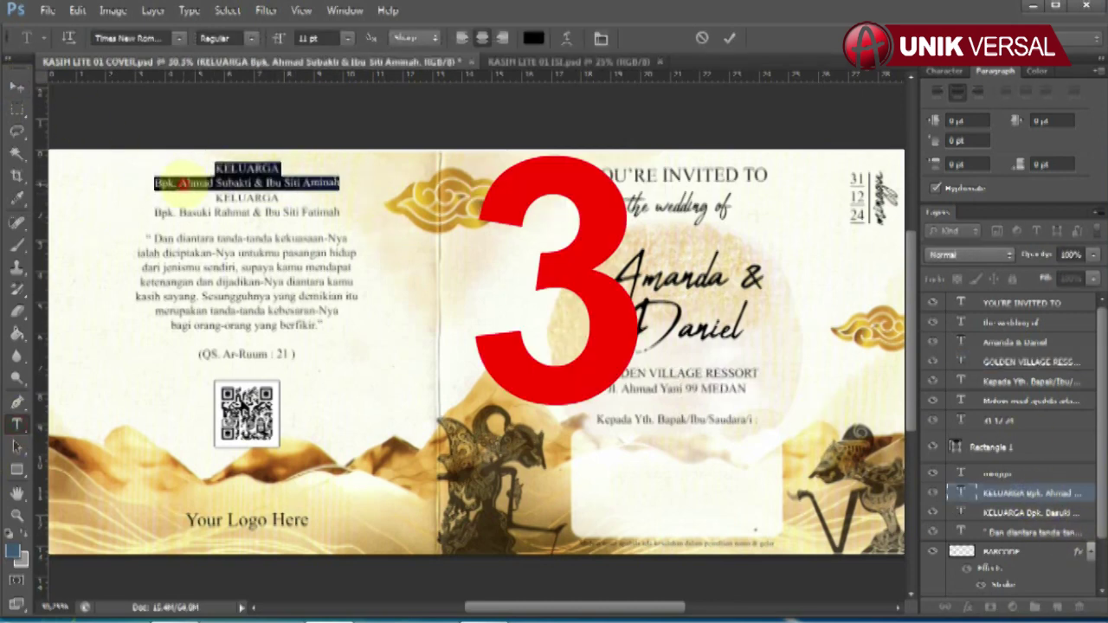
left_click(265, 183)
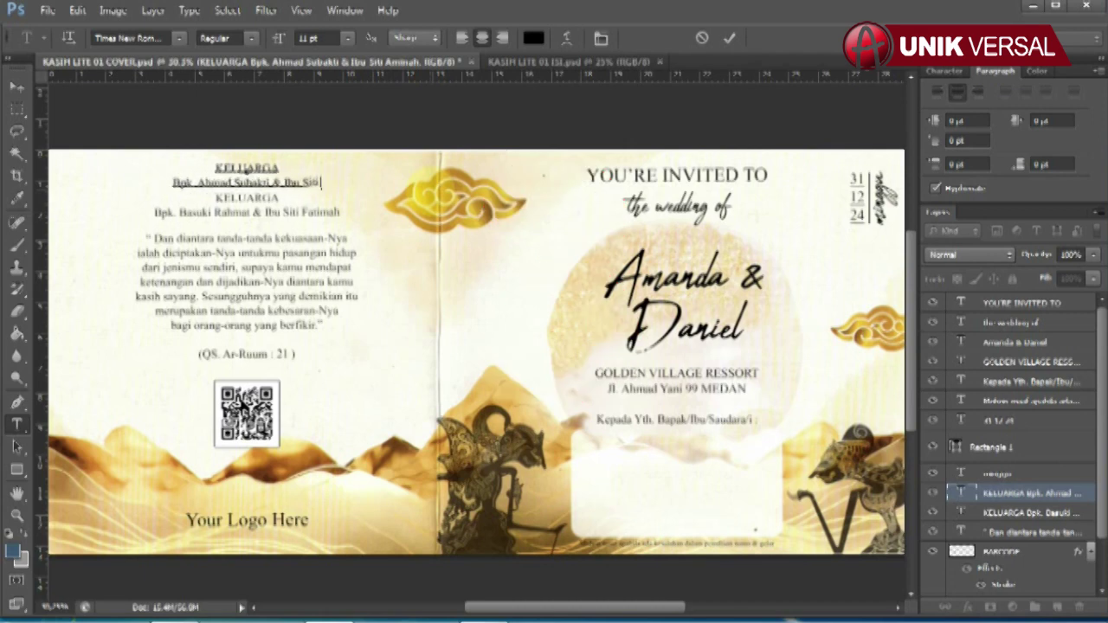
type("Aminah")
left_click(16, 87)
left_click(251, 213)
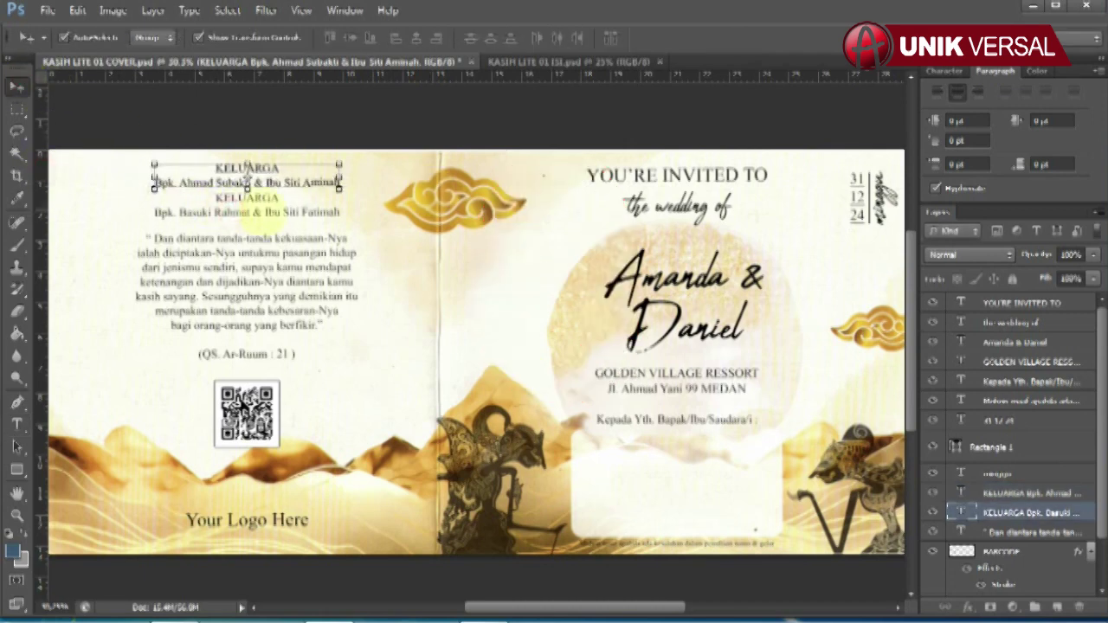
left_click(16, 425)
left_click_drag(341, 218, 173, 212)
left_click(265, 212)
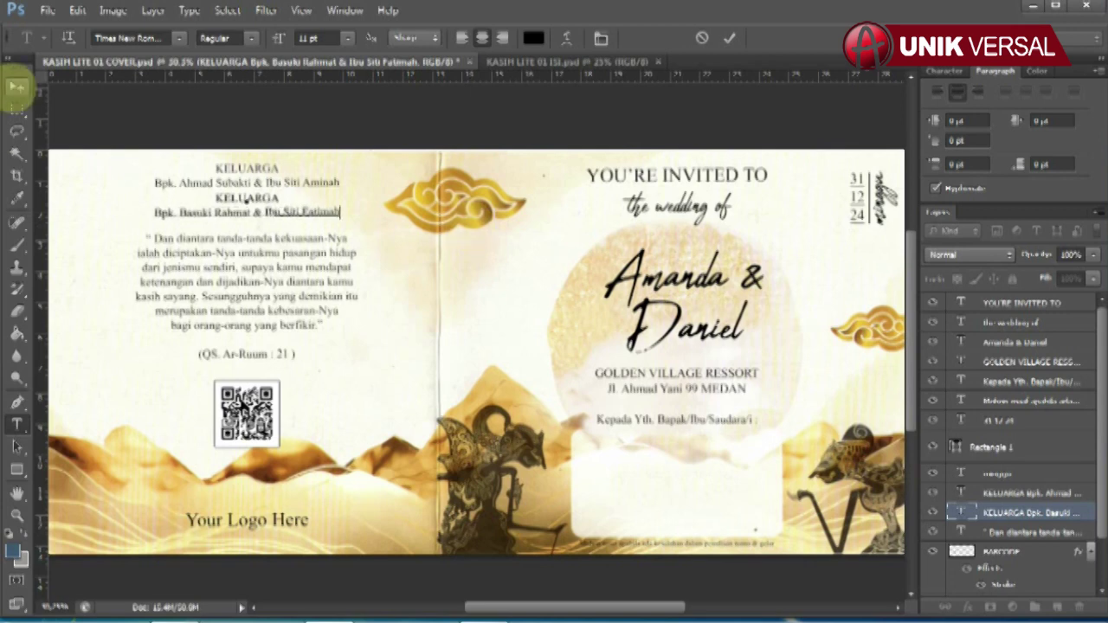
left_click(17, 87)
- Check the Dan diantara paragraph and QR code BARCODE layers
left_click(1026, 532)
left_click(934, 531)
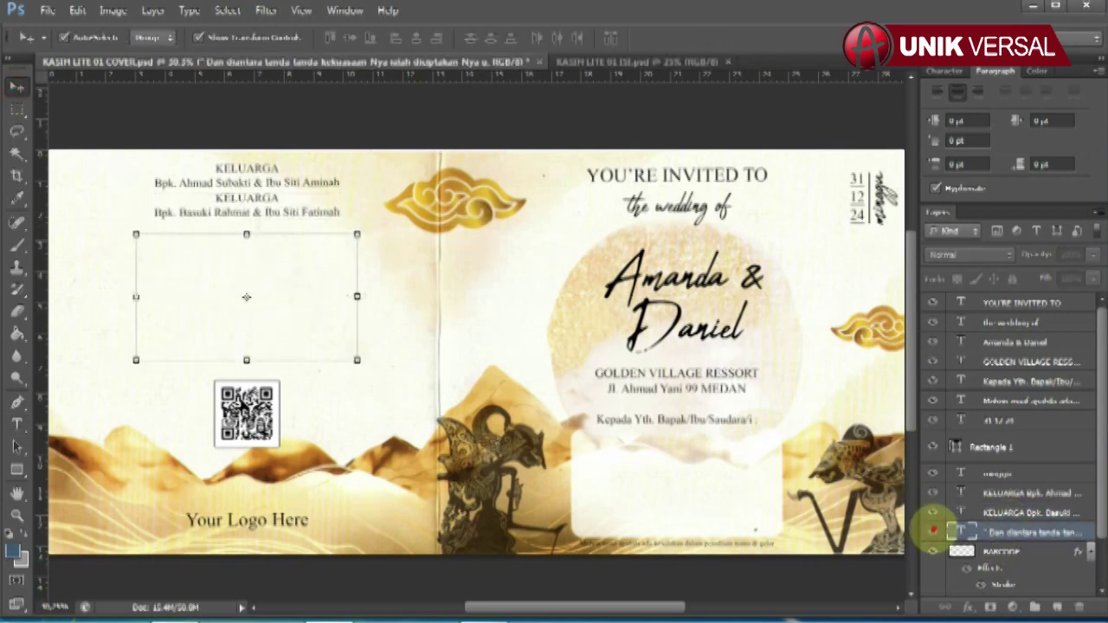
left_click(934, 531)
left_click(964, 551)
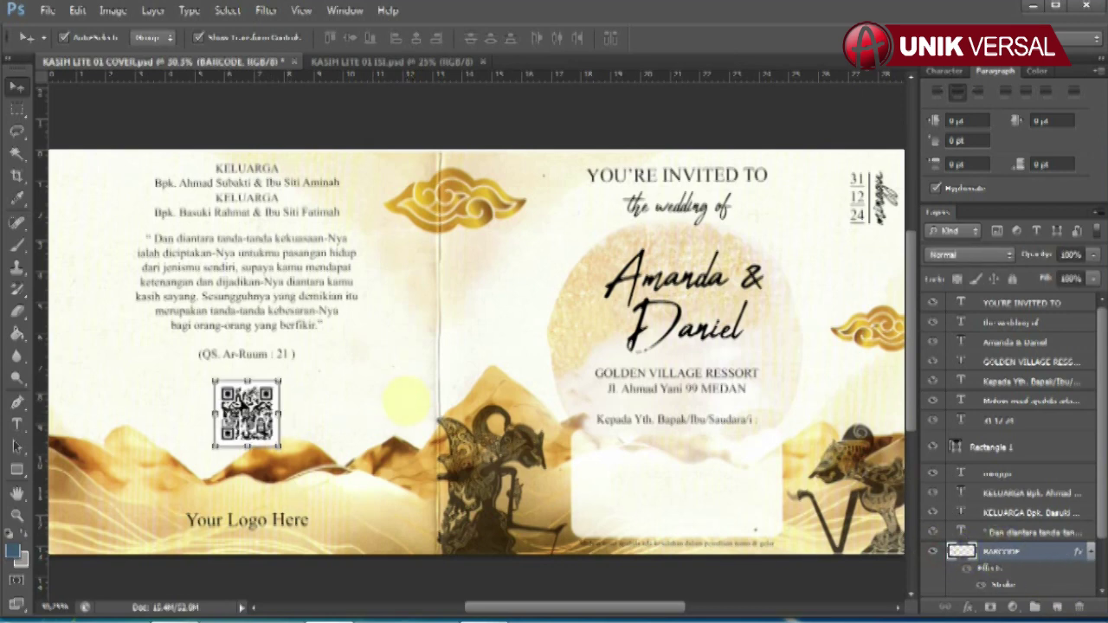
- Retype the Your Logo Here placeholder, then switch to the KASIH LITE 01 ISI document
left_click(249, 519)
left_click(934, 588)
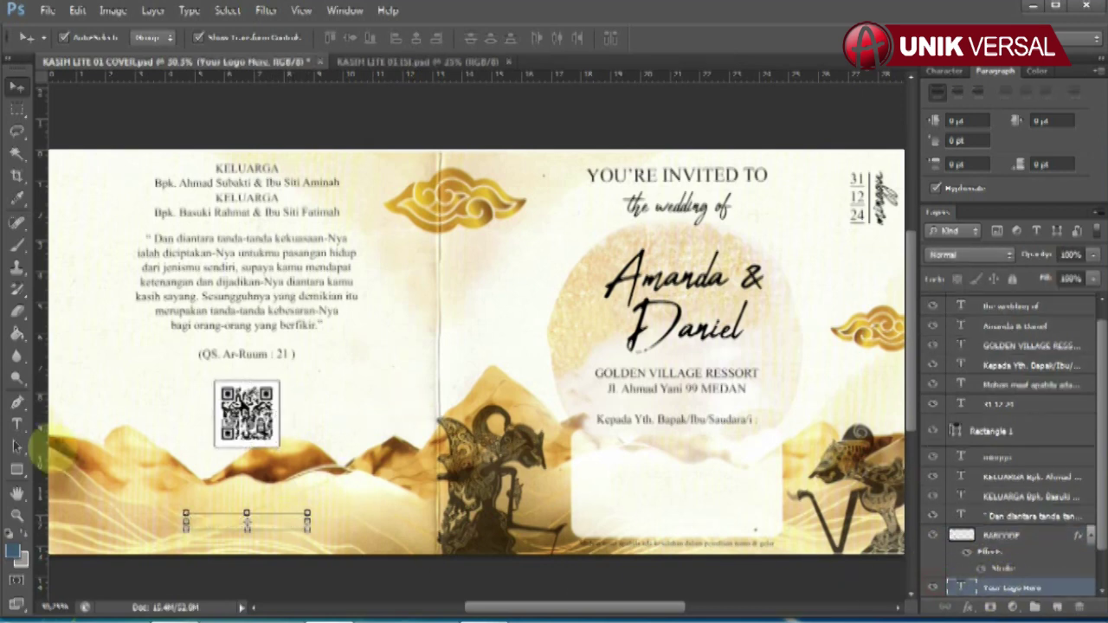
left_click(16, 424)
left_click_drag(184, 521, 381, 532)
type("Your Logo Here")
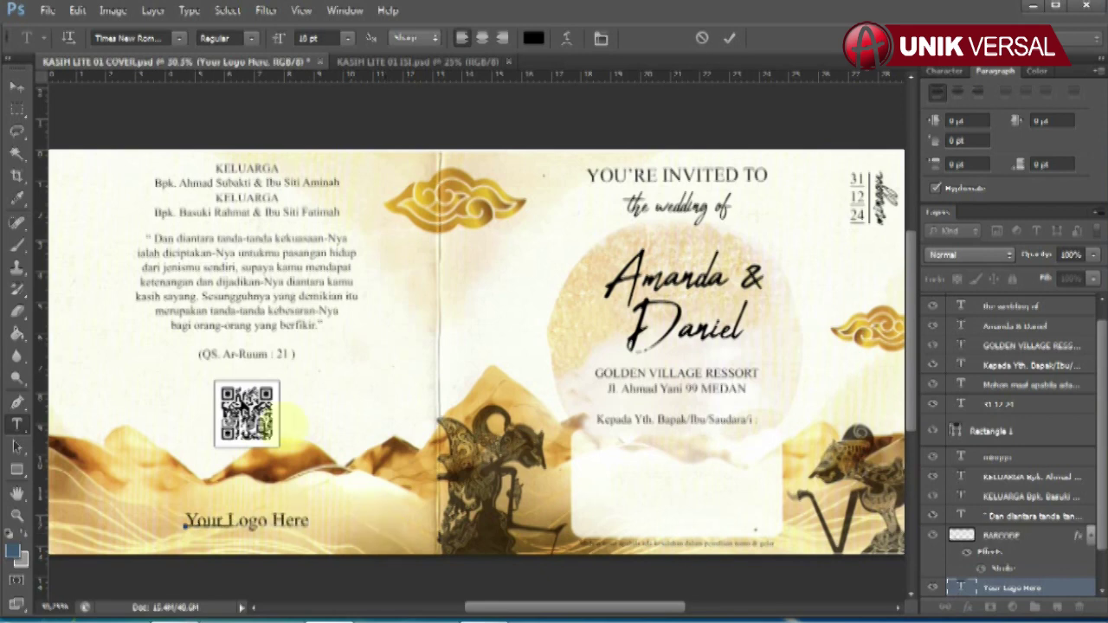
left_click(17, 87)
left_click(371, 62)
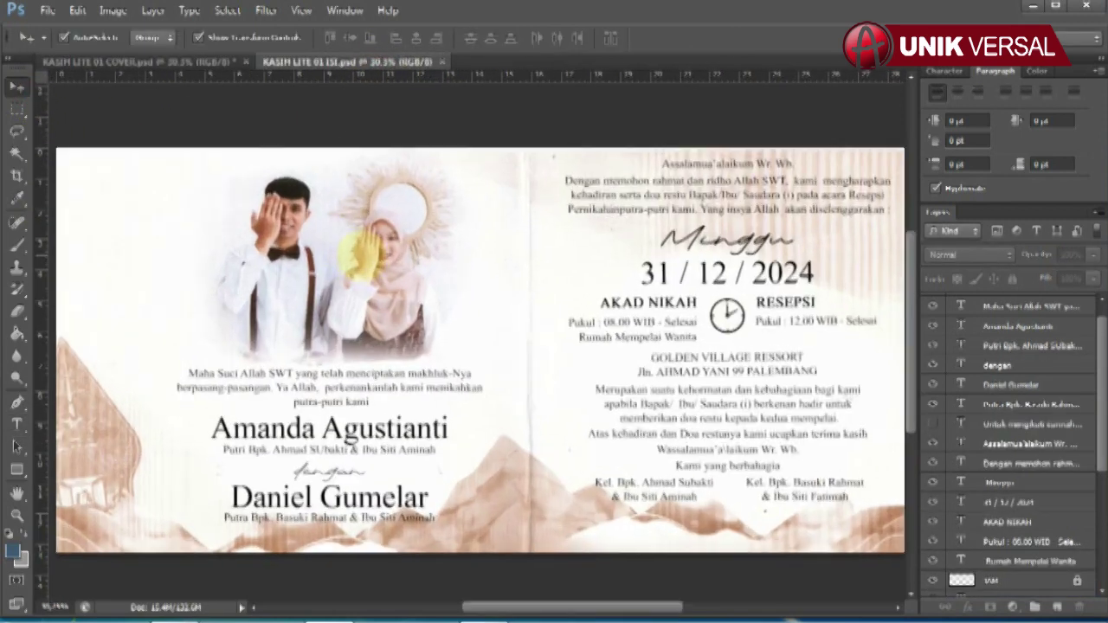
left_click(372, 248)
left_click(933, 303)
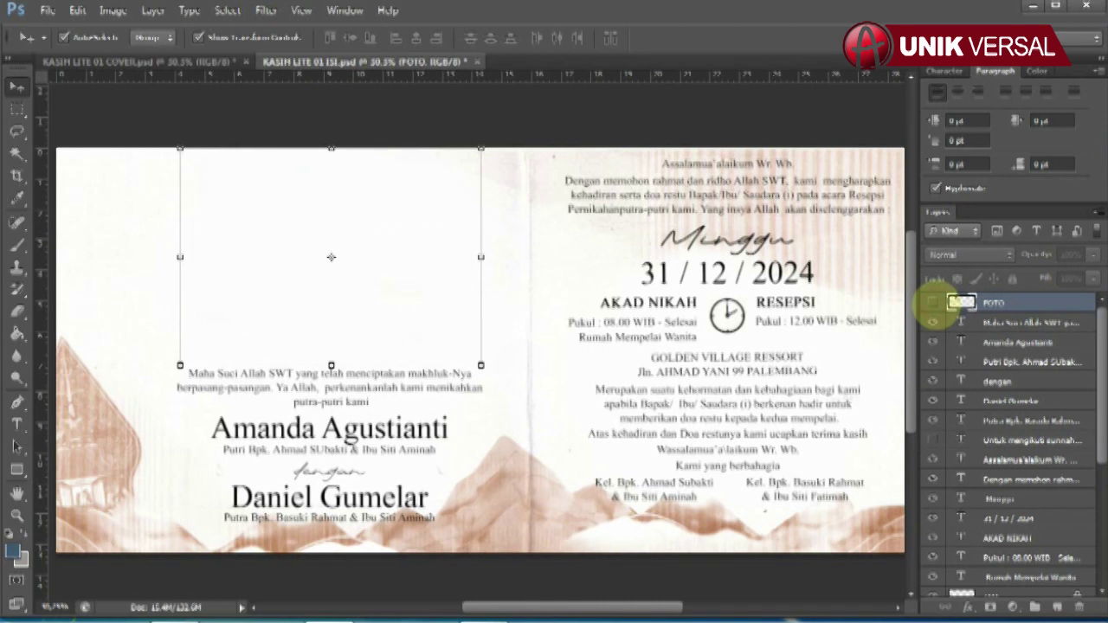
left_click(934, 303)
left_click(1019, 342)
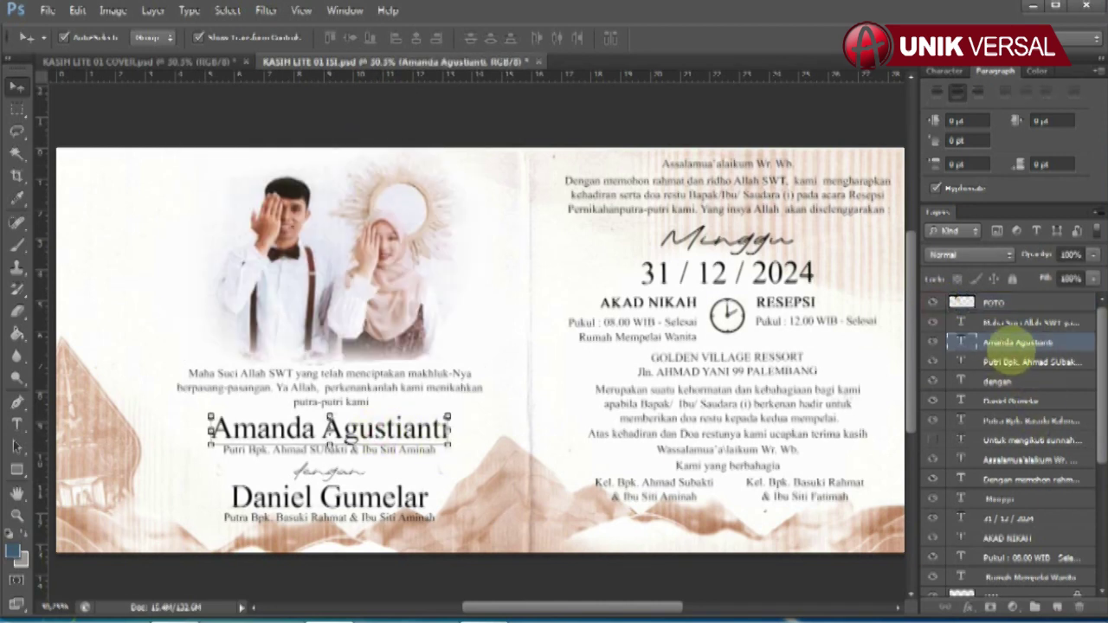
left_click(17, 424)
left_click(260, 427)
key("ctrl+a")
left_click(366, 429)
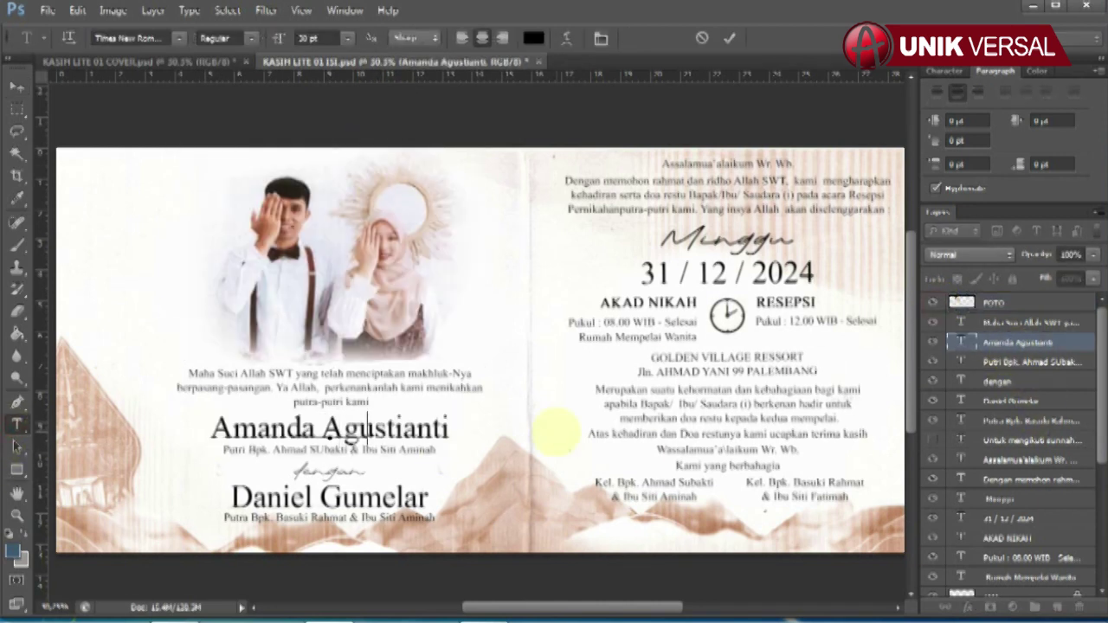
key("Delete")
key("Delete")
key("Delete")
key("Delete")
key("Delete")
key("Delete")
key("Delete")
type("stianti")
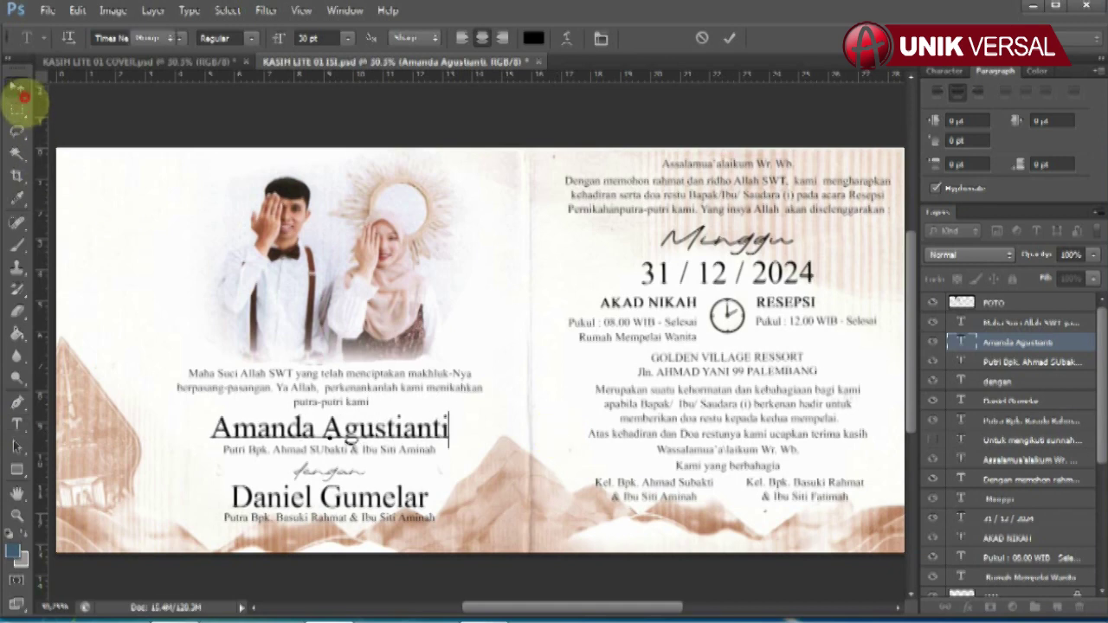
left_click(16, 87)
- Retype the bride's parents line
left_click(227, 450)
left_click(16, 424)
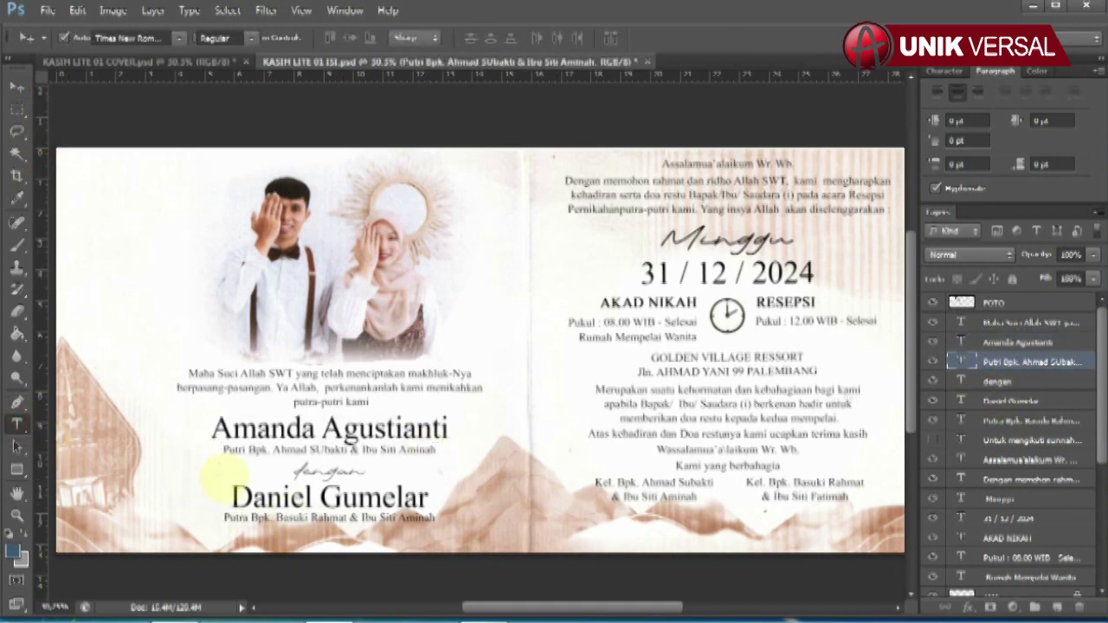
left_click(251, 450)
key("ctrl+a")
type("S")
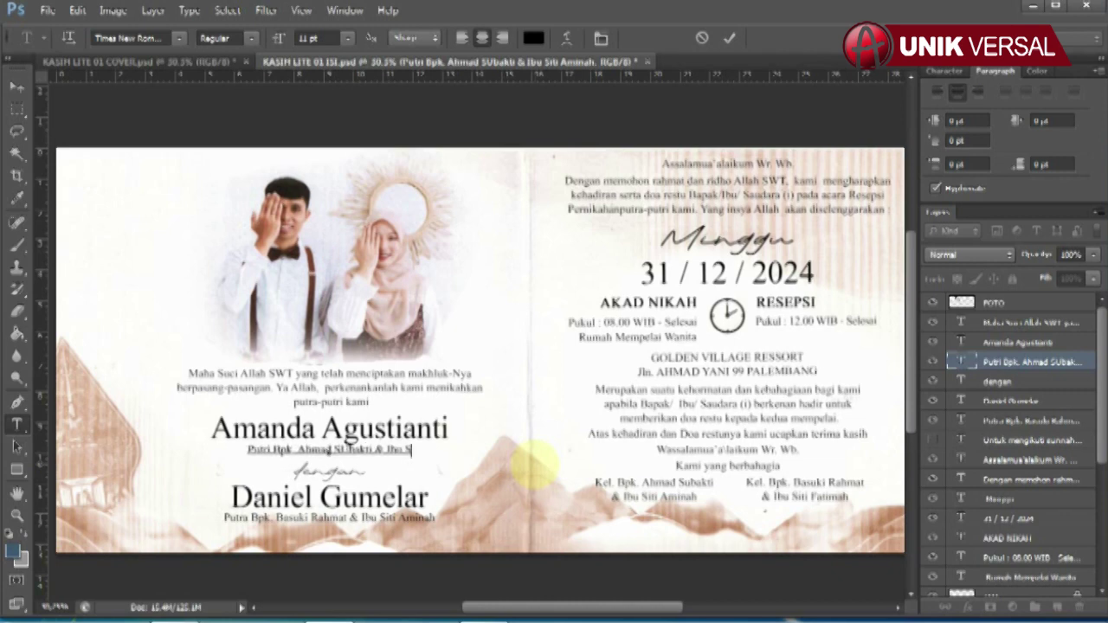
left_click(16, 87)
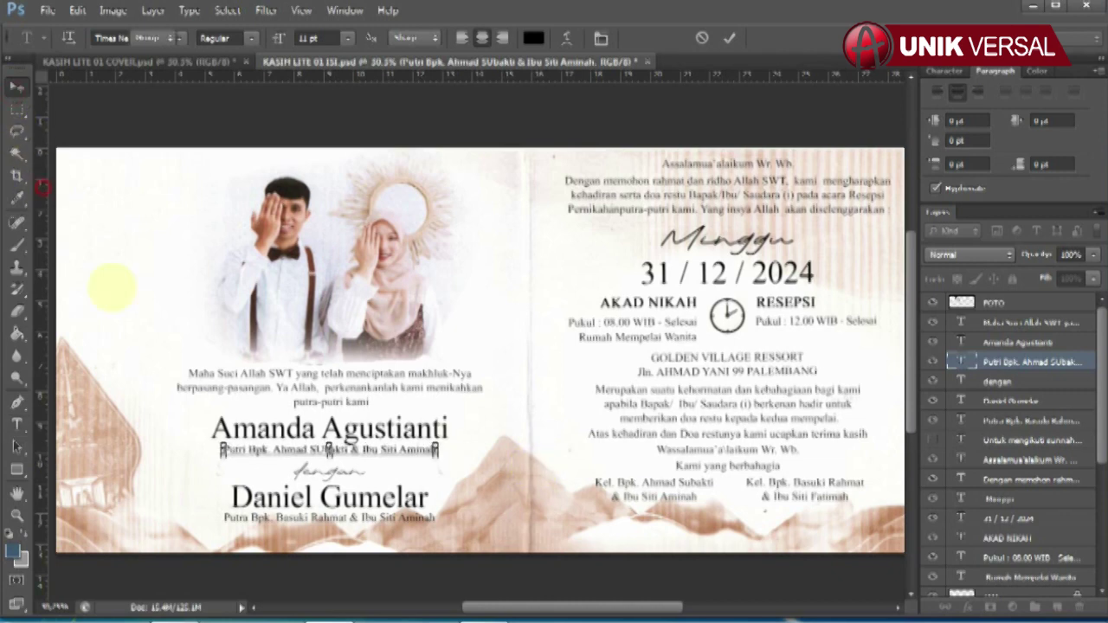
left_click(241, 495)
key("t")
key("Return")
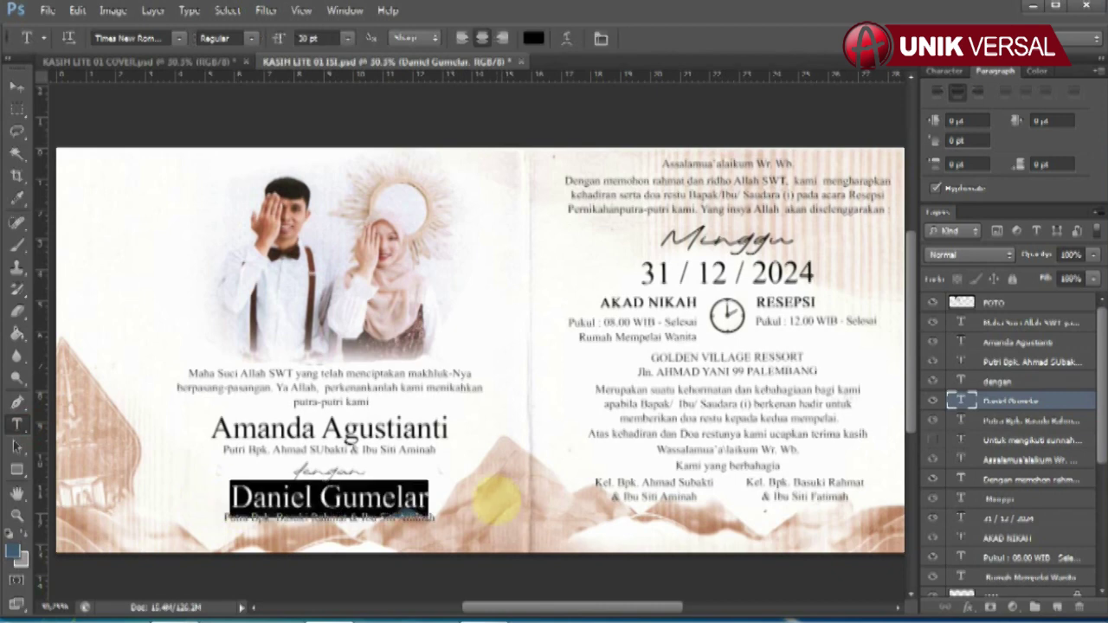
key("End")
key("BackSpace")
key("BackSpace")
key("BackSpace")
key("BackSpace")
key("BackSpace")
key("BackSpace")
key("BackSpace")
key("BackSpace")
key("BackSpace")
type("l Gumelar")
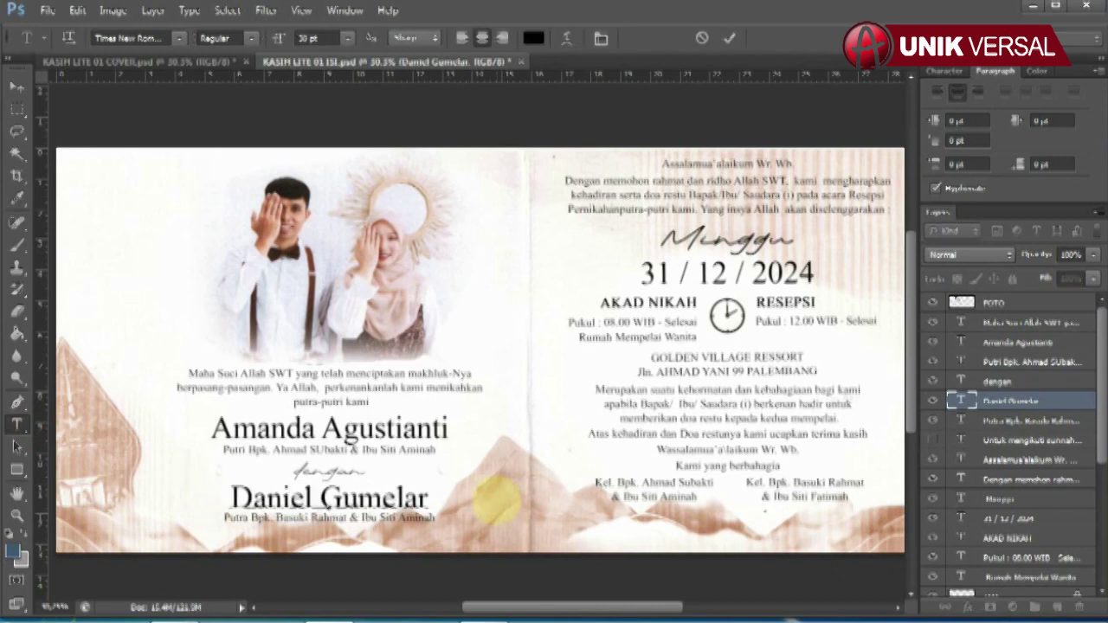
left_click(16, 86)
left_click(982, 420)
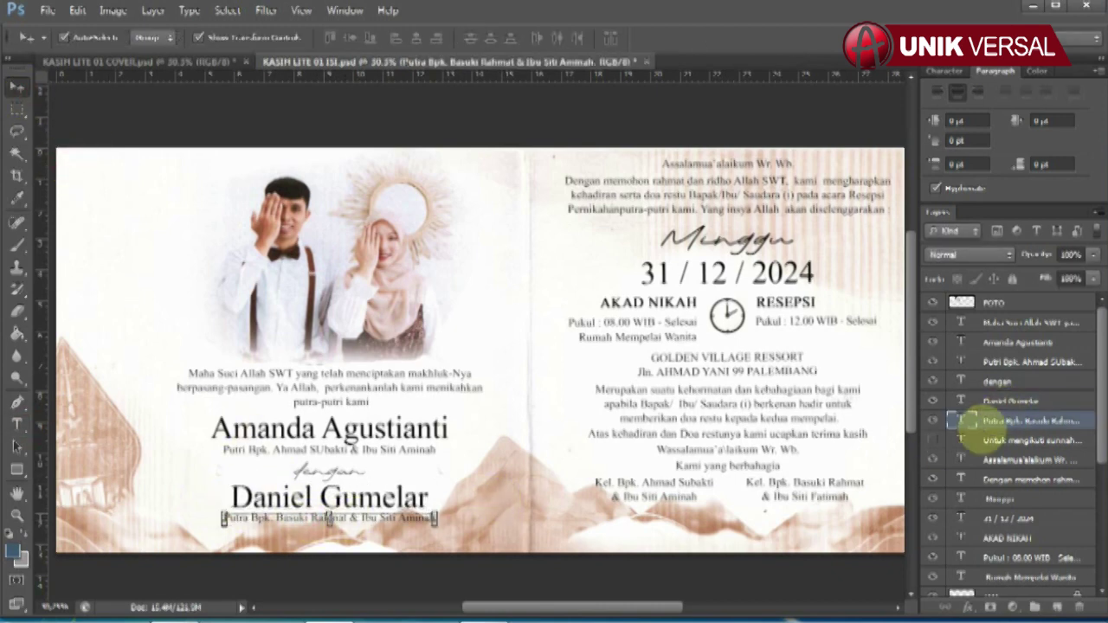
left_click(16, 424)
key("Return")
left_click_drag(275, 518, 571, 520)
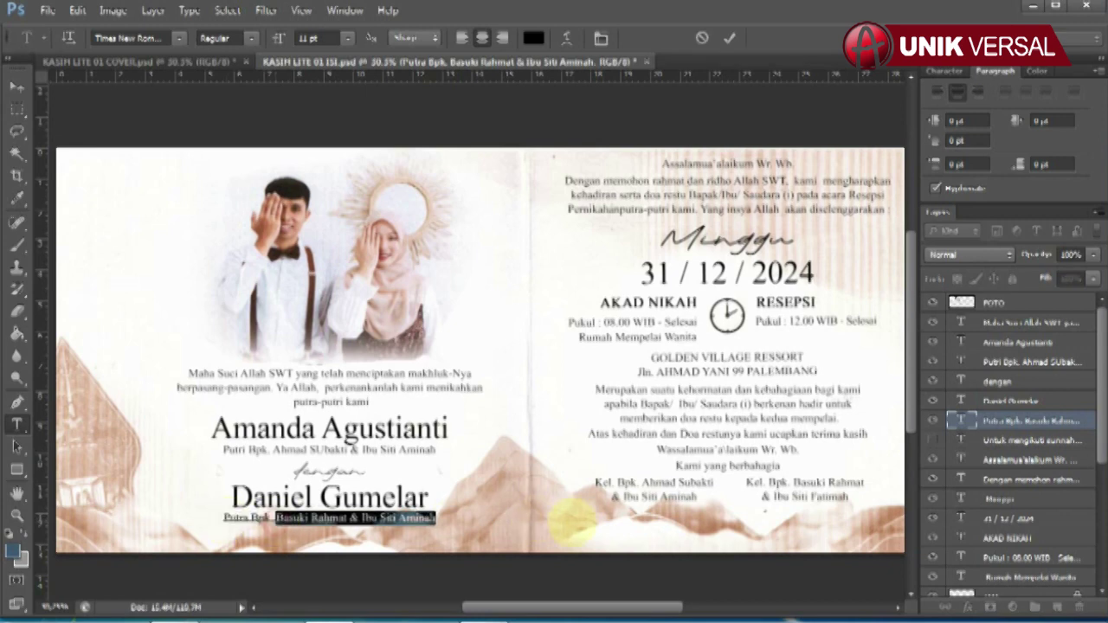
left_click(365, 517)
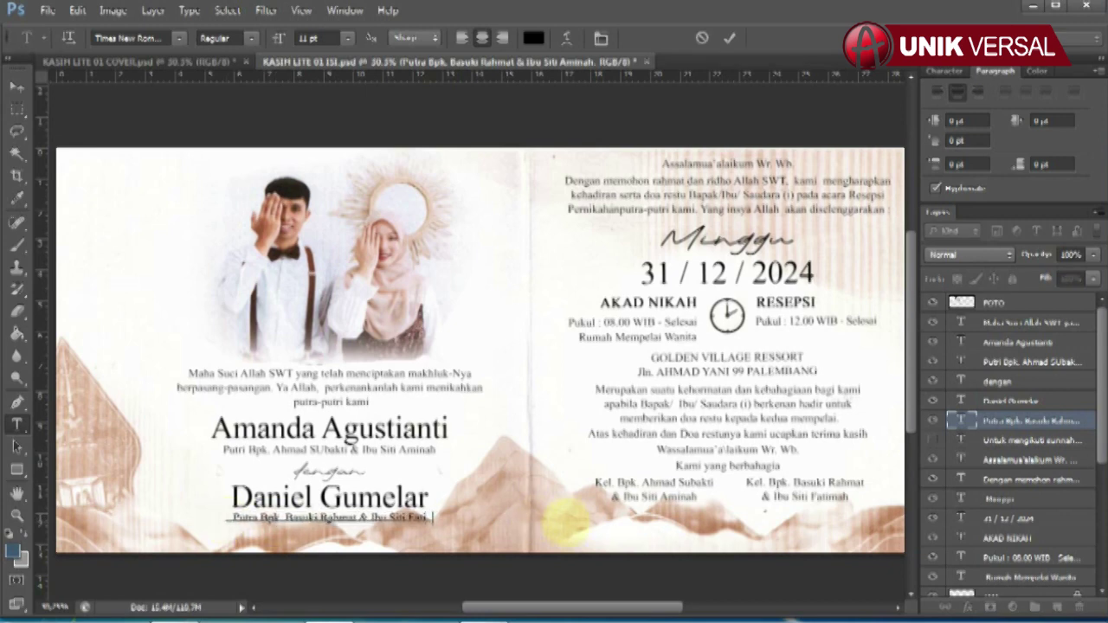
left_click(17, 86)
left_click(1000, 498)
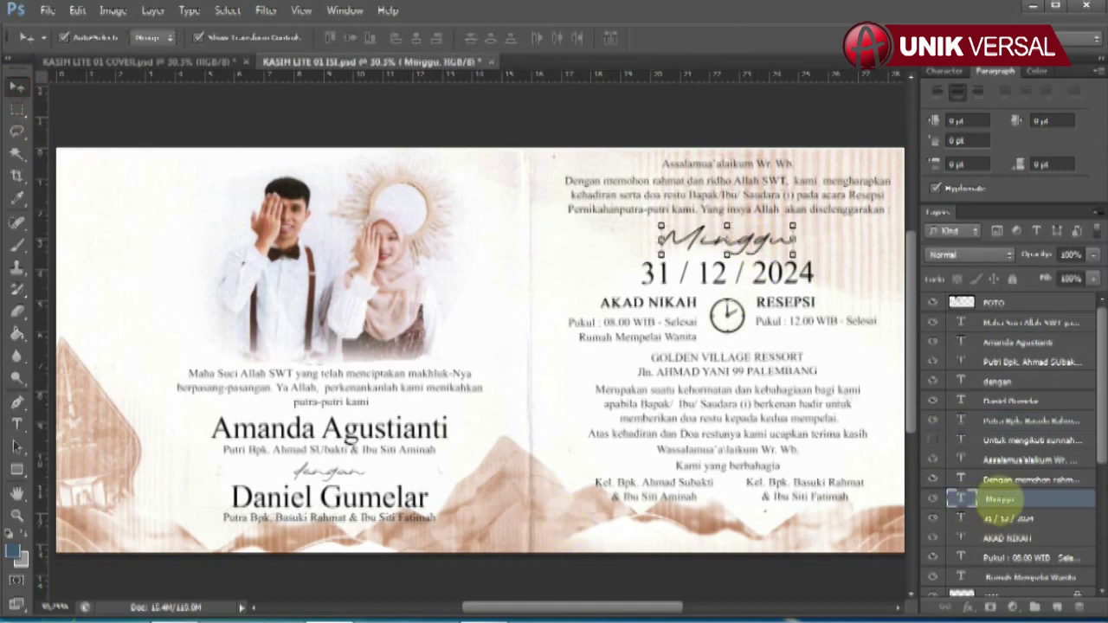
- Retype the day name as Minggu
left_click(16, 424)
key("Return")
type("Mingg")
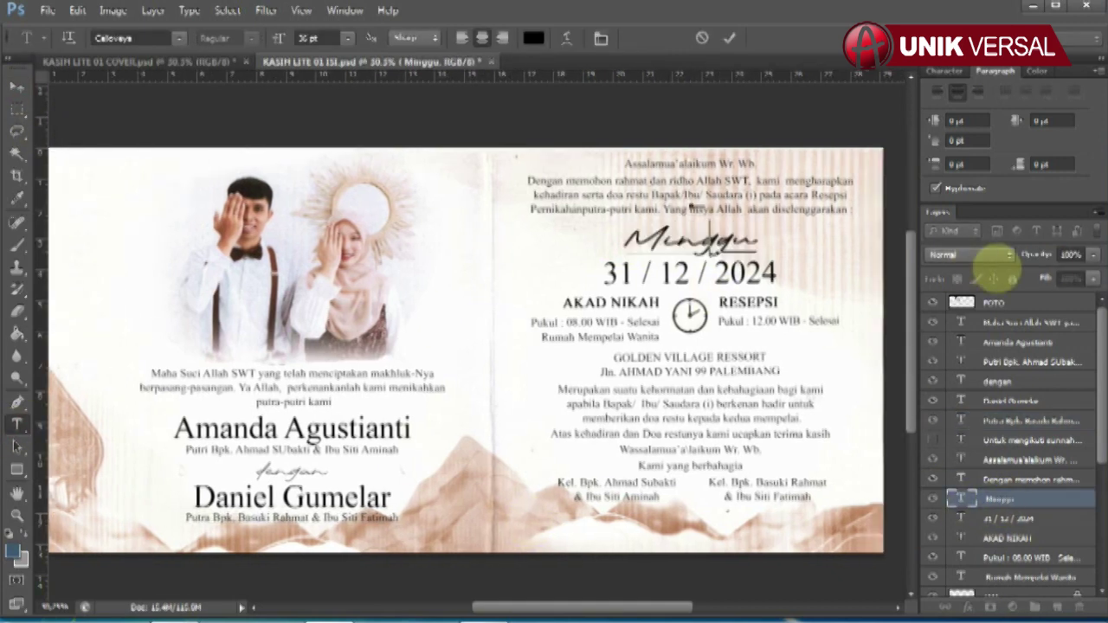
type("u")
left_click(17, 87)
- Retype the wedding date below Minggu as 31 / 12 / 2024
left_click(658, 274)
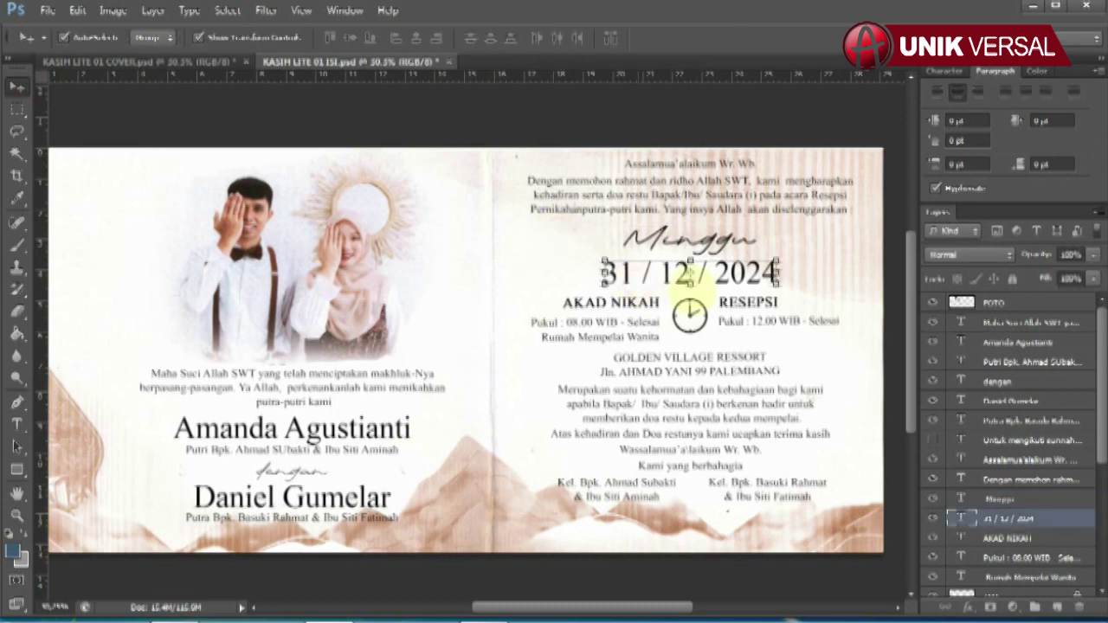
scroll(1030, 477, "down", 2)
scroll(1049, 459, "down", 3)
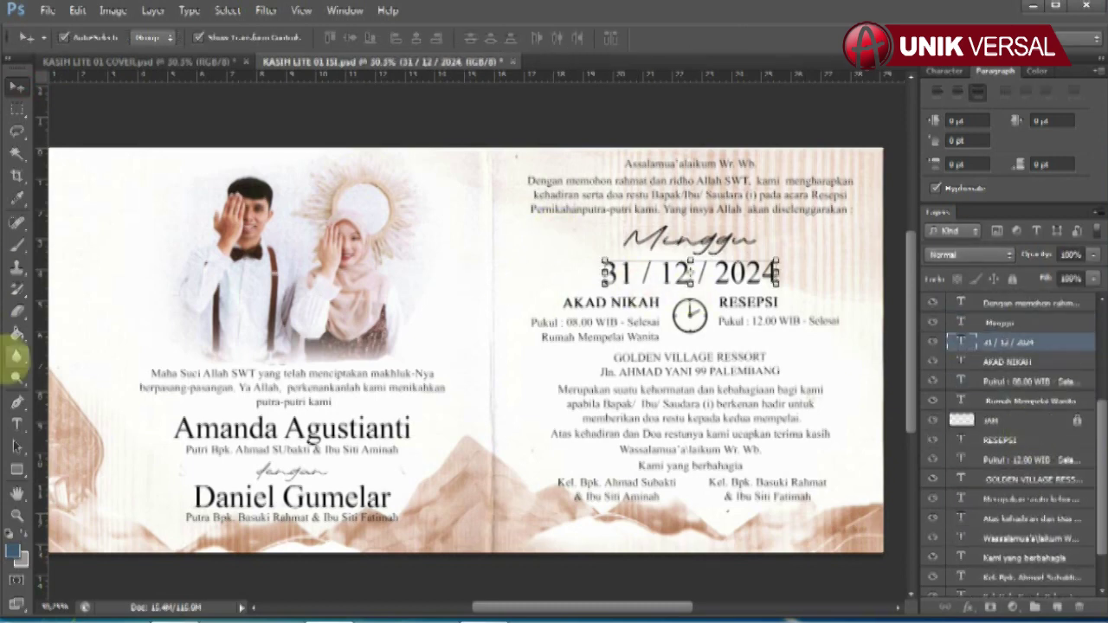
left_click(16, 424)
key("Return")
type("31/")
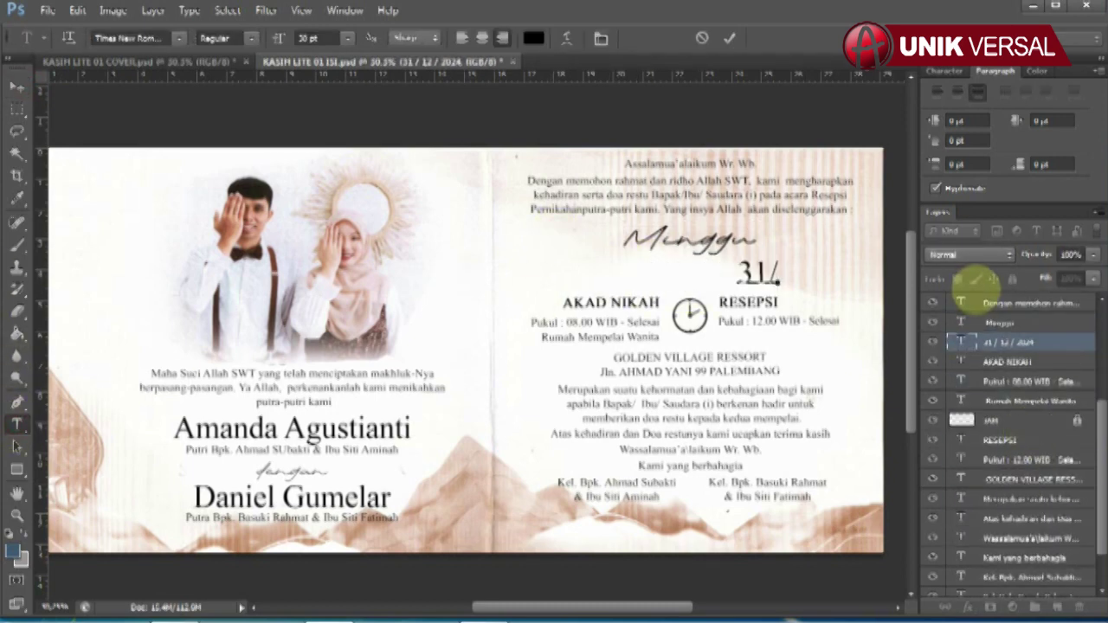
type("12/2404")
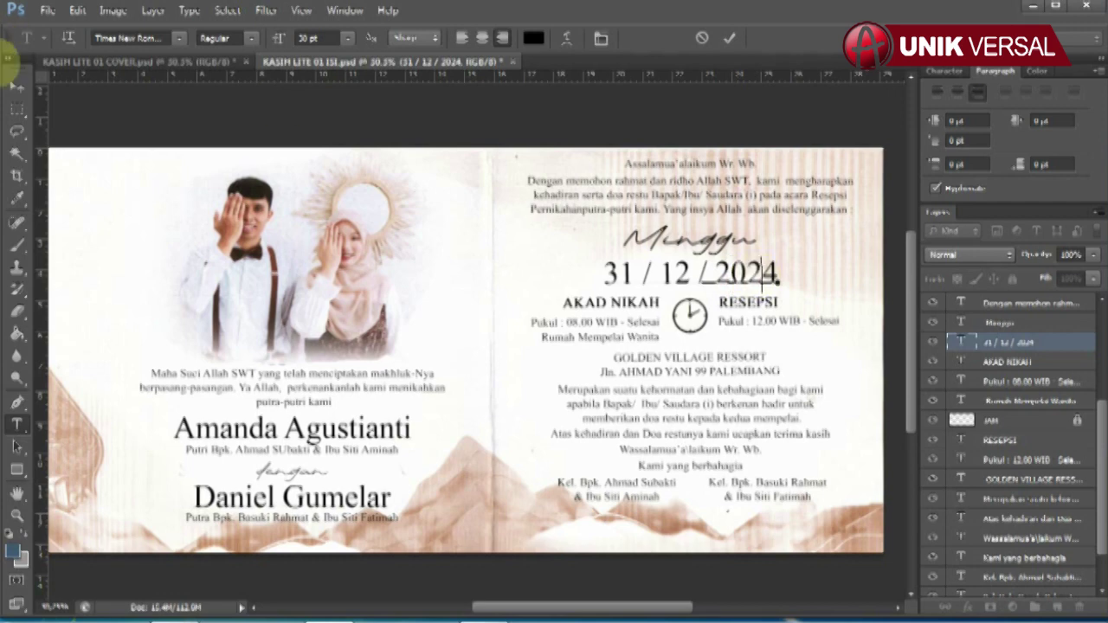
left_click(16, 86)
left_click(611, 302)
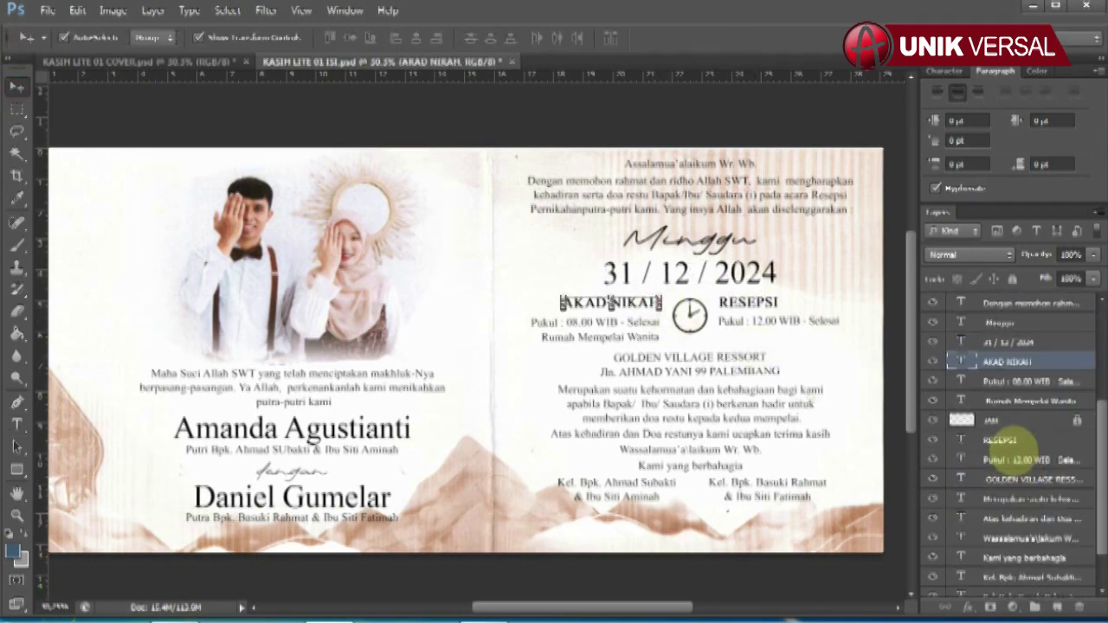
- Change the akad nikah time from 08.00 to Pukul : 07.00 WIB - Selesai
left_click(542, 321)
left_click(17, 424)
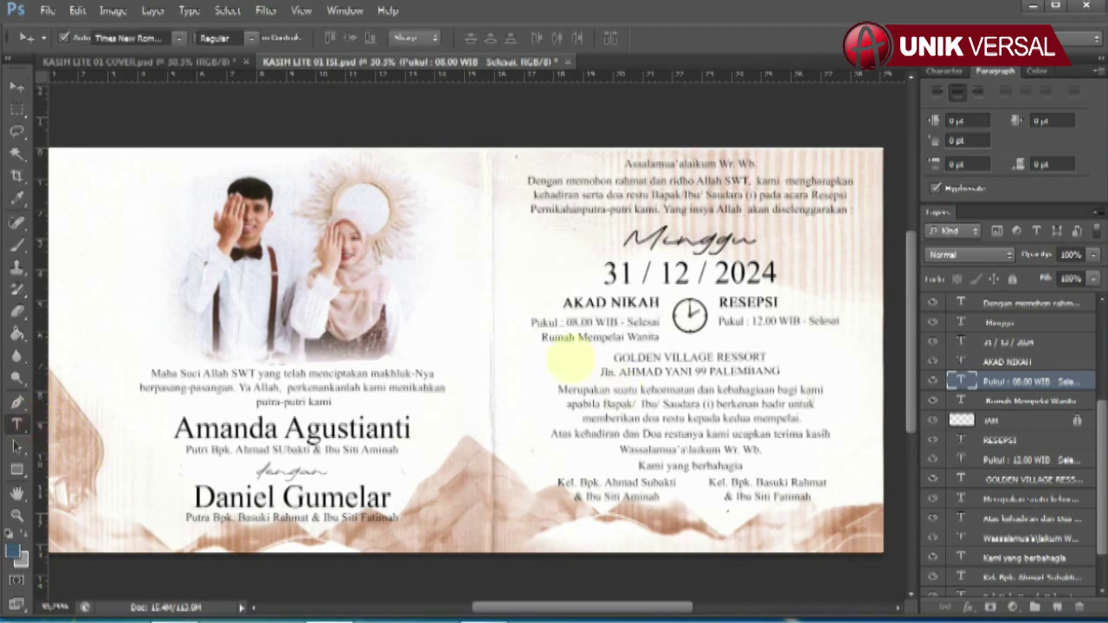
left_click(531, 322)
left_click_drag(559, 322, 617, 322)
left_click(594, 323)
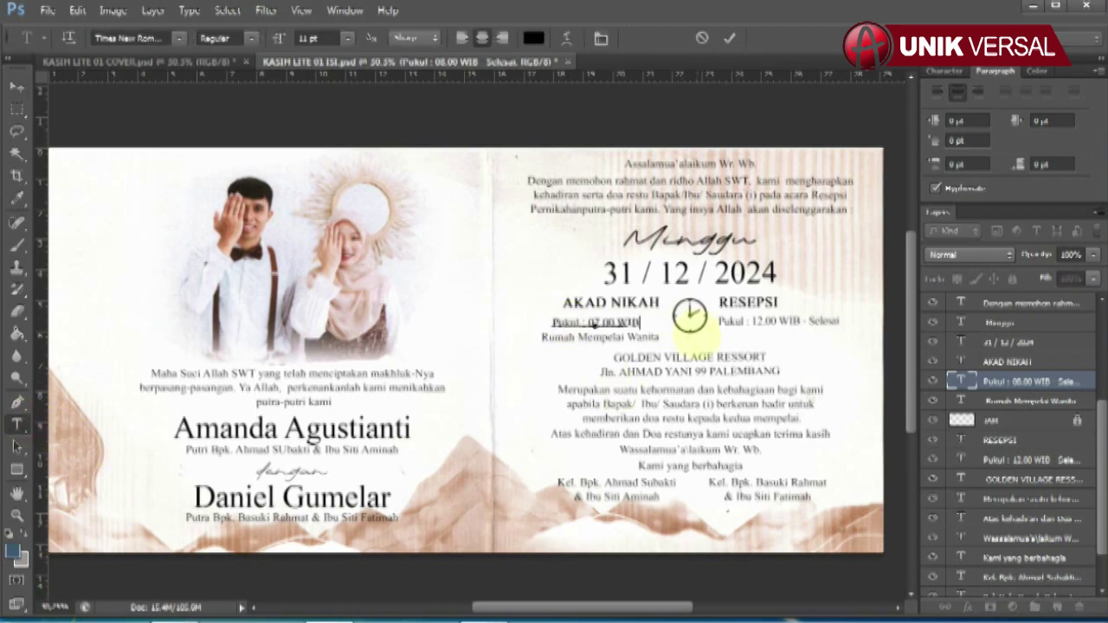
left_click(16, 87)
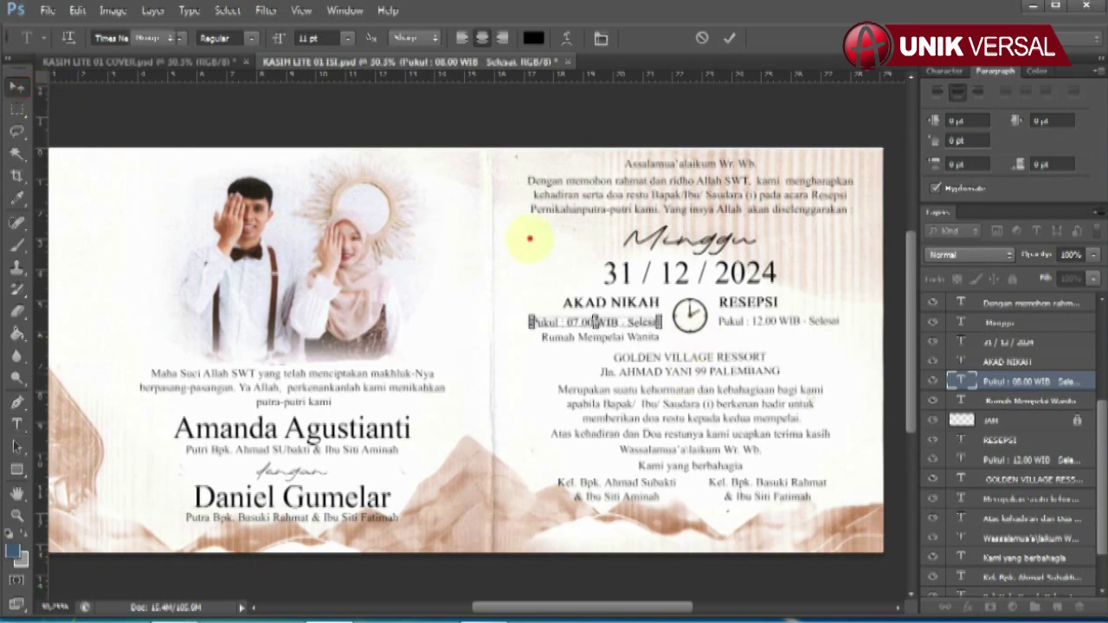
- Change the resepsi time from 12.00 to Pukul : 10.00 WIB - Selesai
left_click(600, 336)
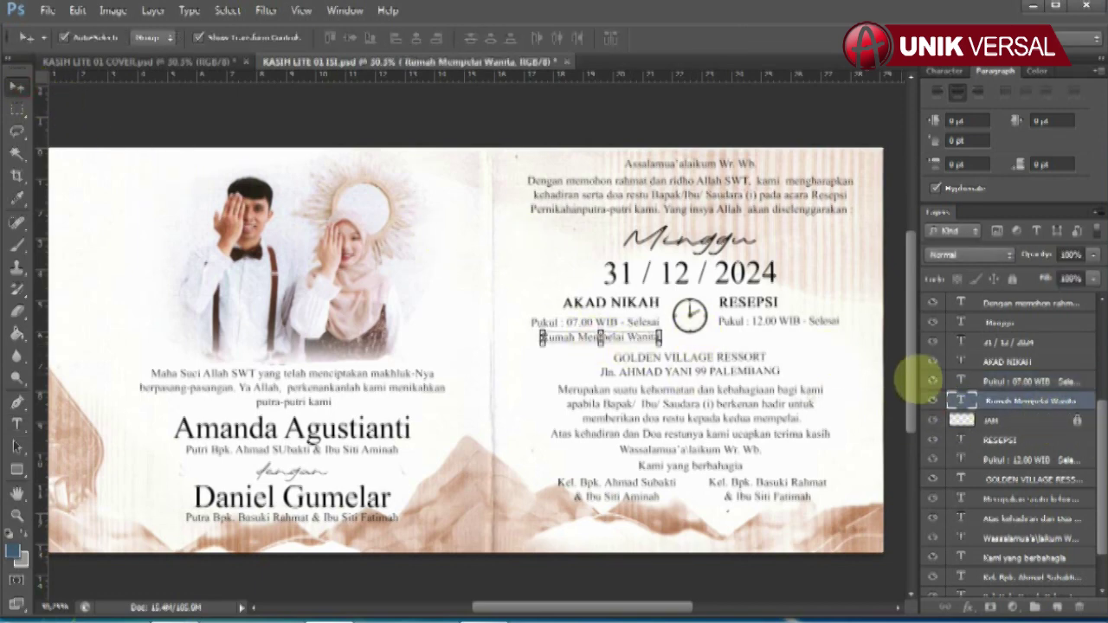
left_click(932, 400)
left_click(780, 322)
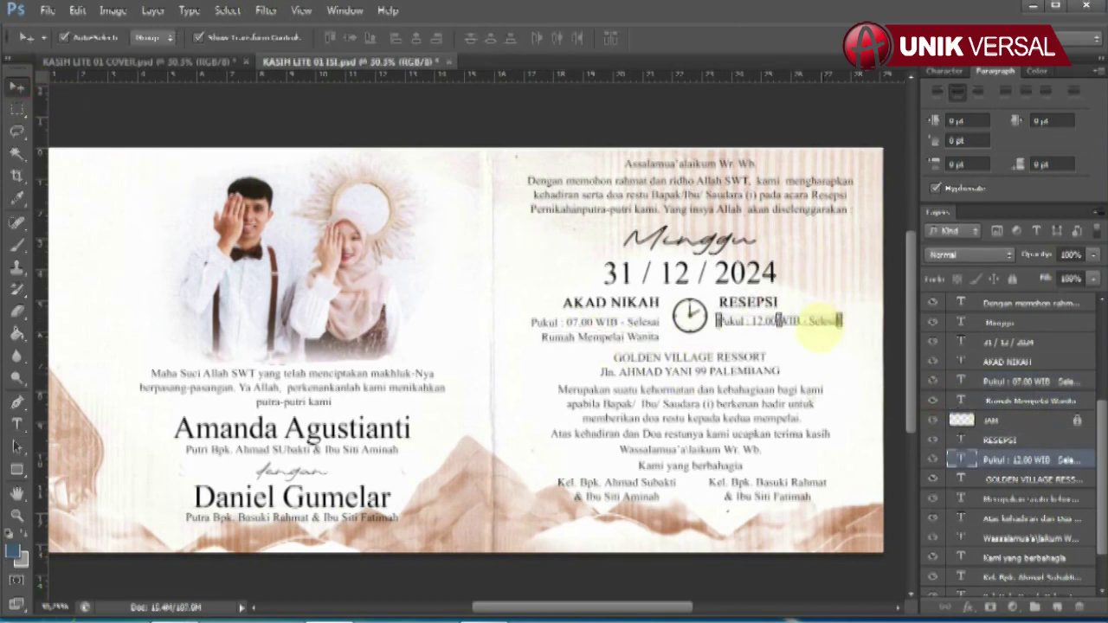
left_click(16, 424)
left_click_drag(750, 321, 840, 321)
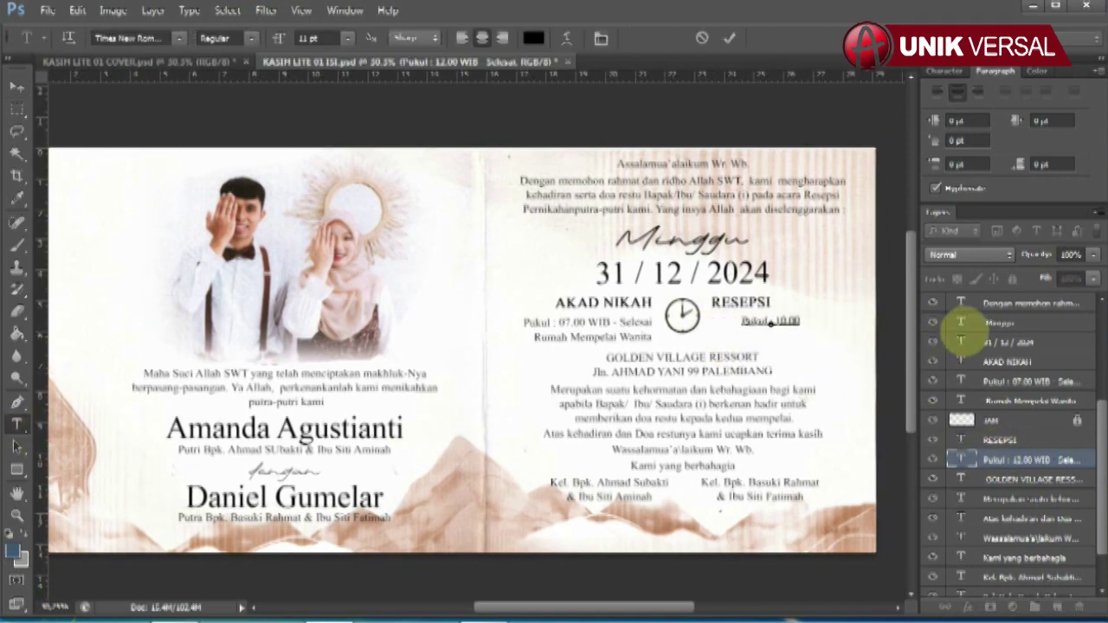
type("10.00 WIB - Selesai")
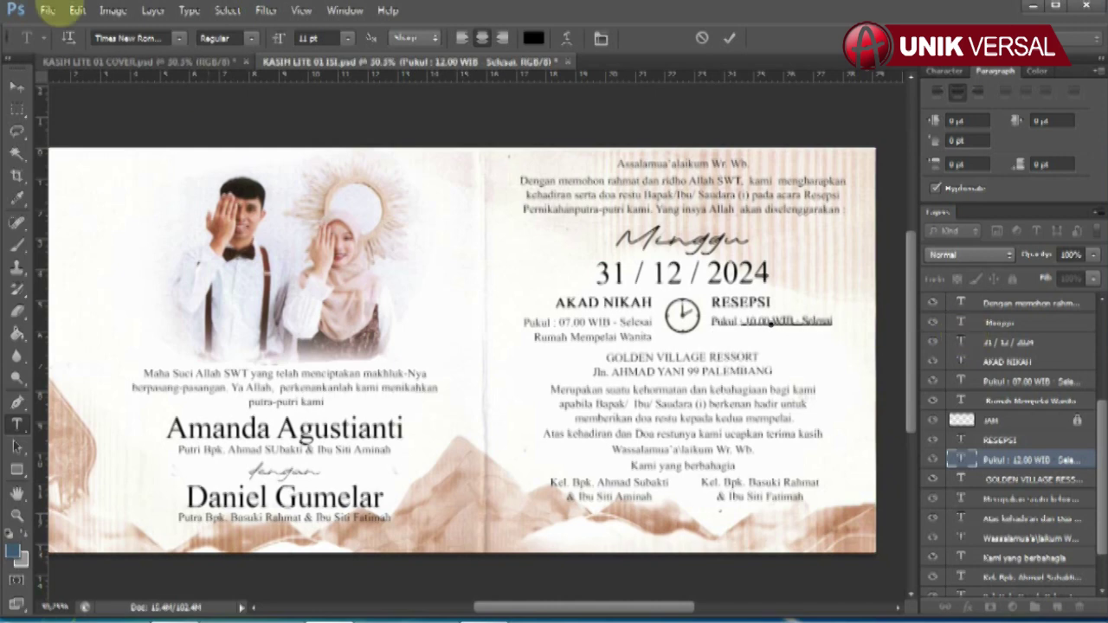
left_click(17, 87)
left_click(623, 364)
left_click(16, 423)
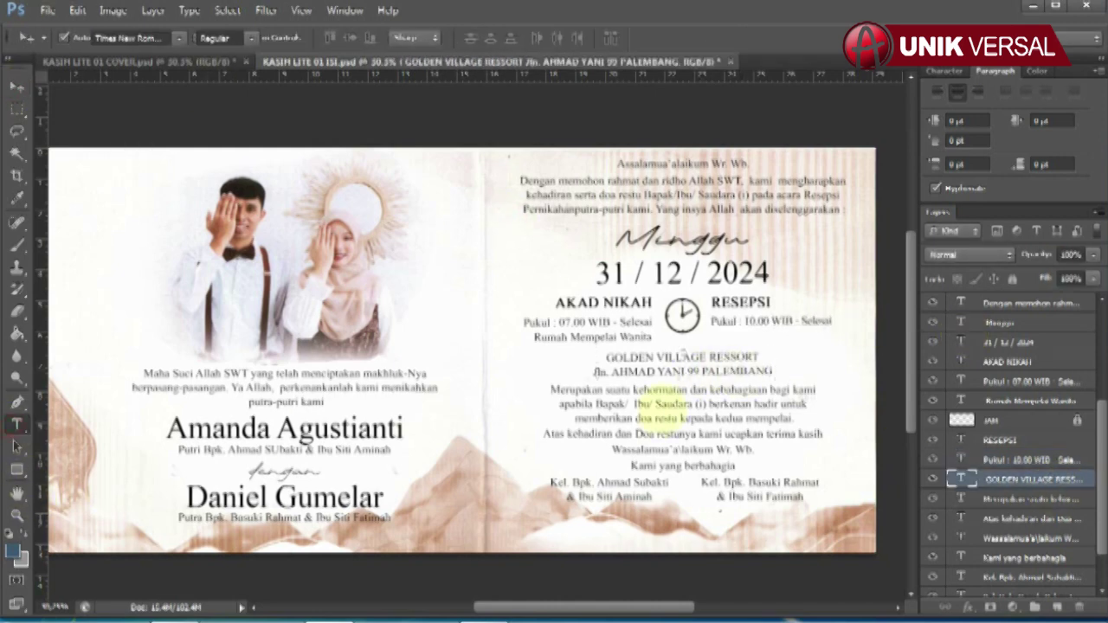
- Retype the venue as GOLDEN VILLAGE RESSORT, Jln. Ahmad Yani 99 MEDAN
double_click(961, 479)
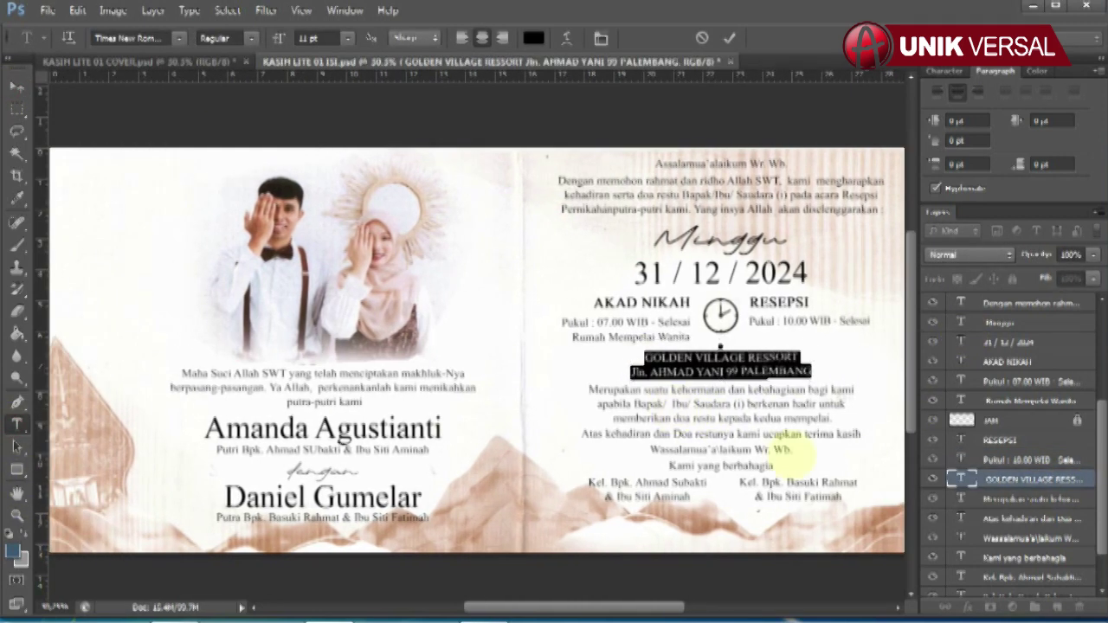
type("GOL")
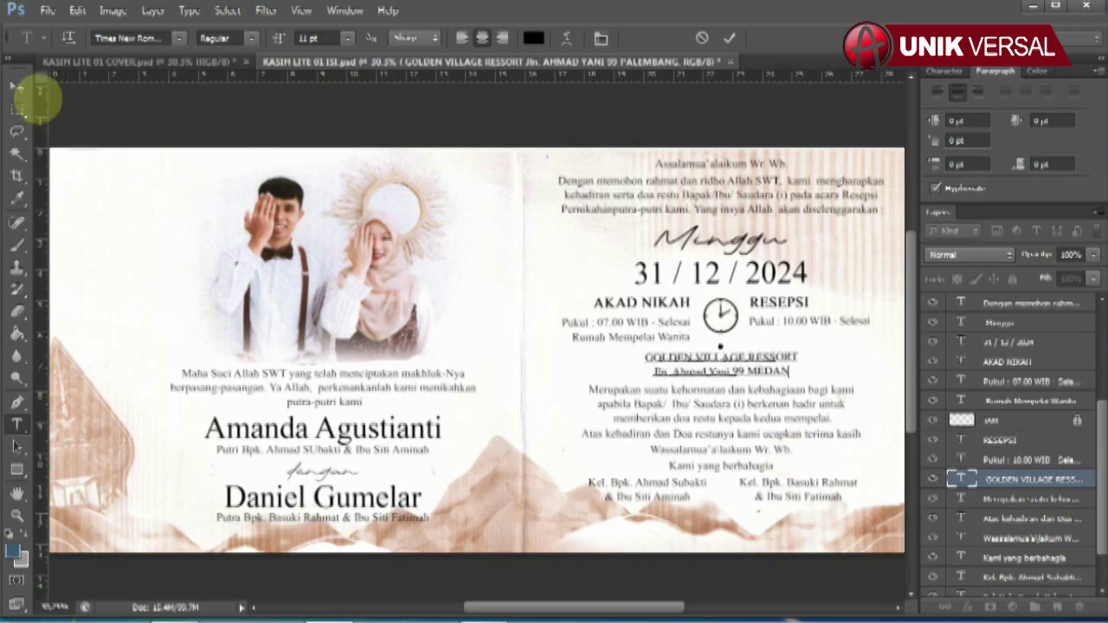
left_click(16, 87)
left_click(596, 489)
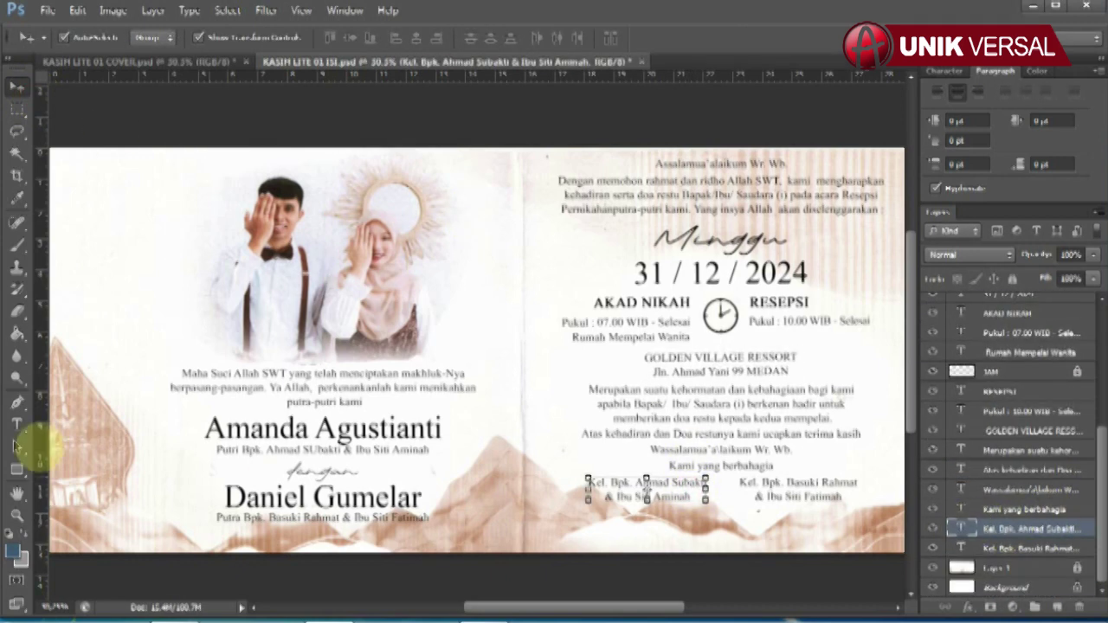
left_click(16, 424)
left_click_drag(587, 483, 728, 502)
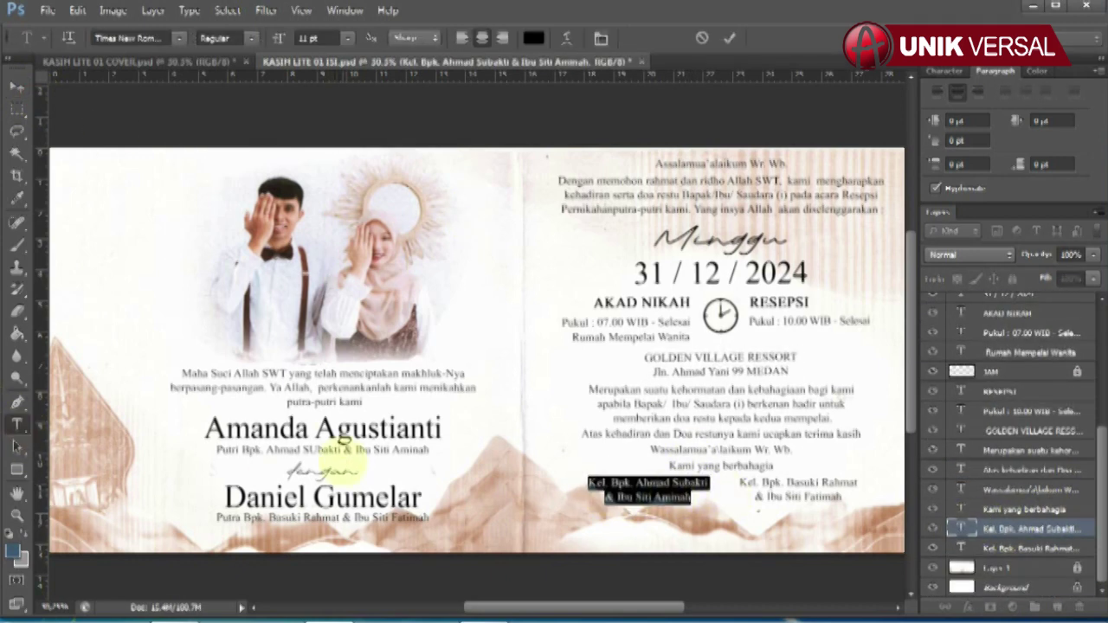
left_click(16, 87)
left_click(814, 489)
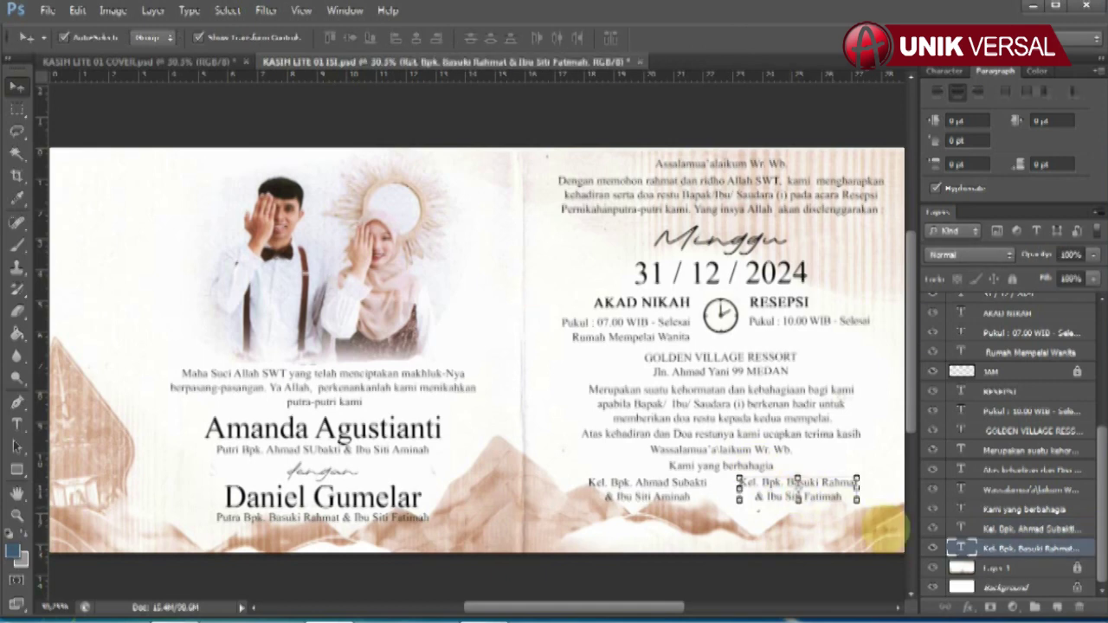
left_click(16, 423)
left_click_drag(739, 481, 844, 502)
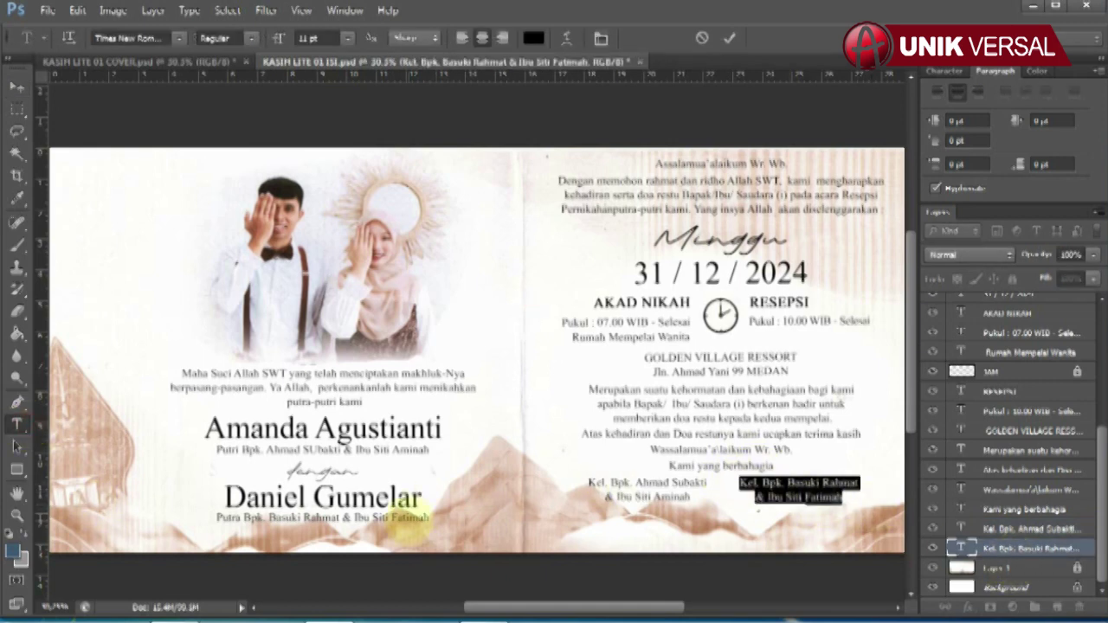
left_click(18, 87)
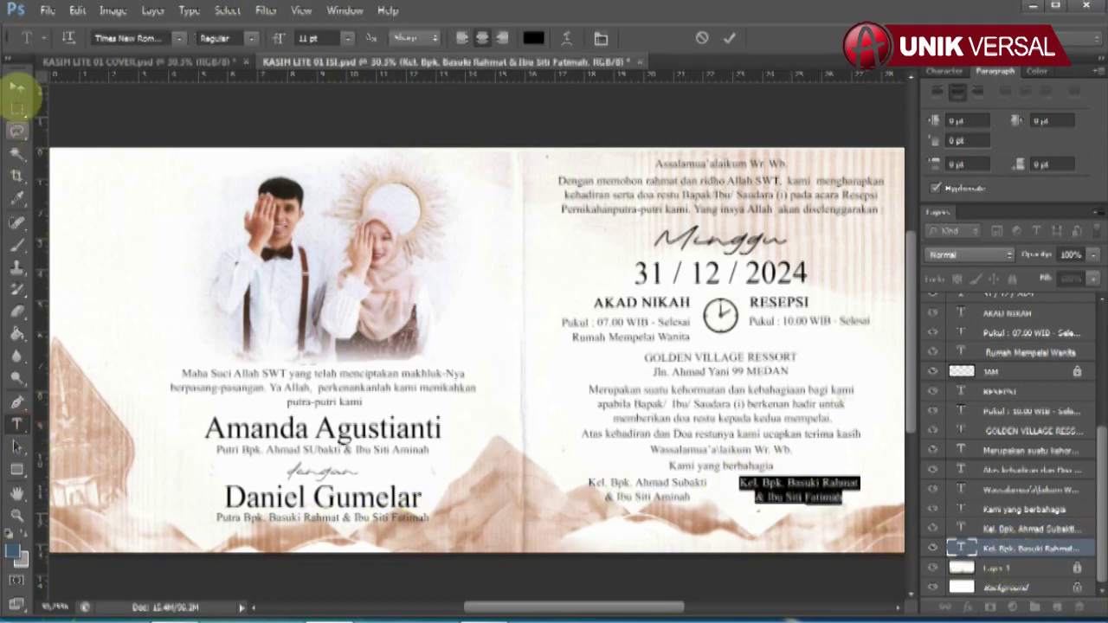
left_click(857, 571)
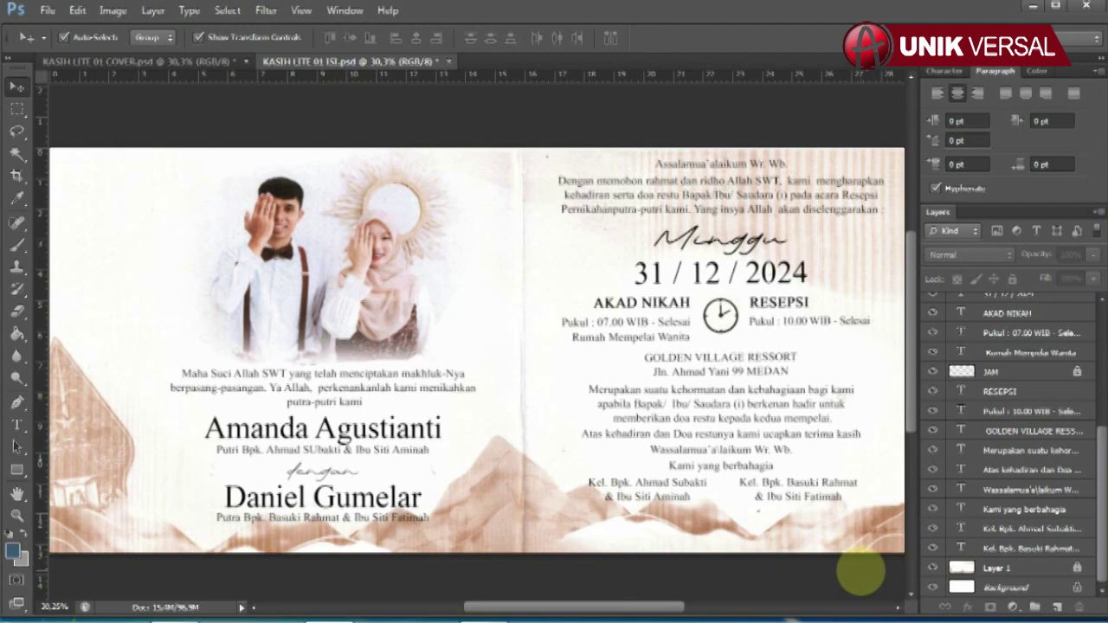
- Save KASIH LITE 01 COVER.psd and KASIH LITE 01 ISI.psd with Ctrl+S
left_click(158, 61)
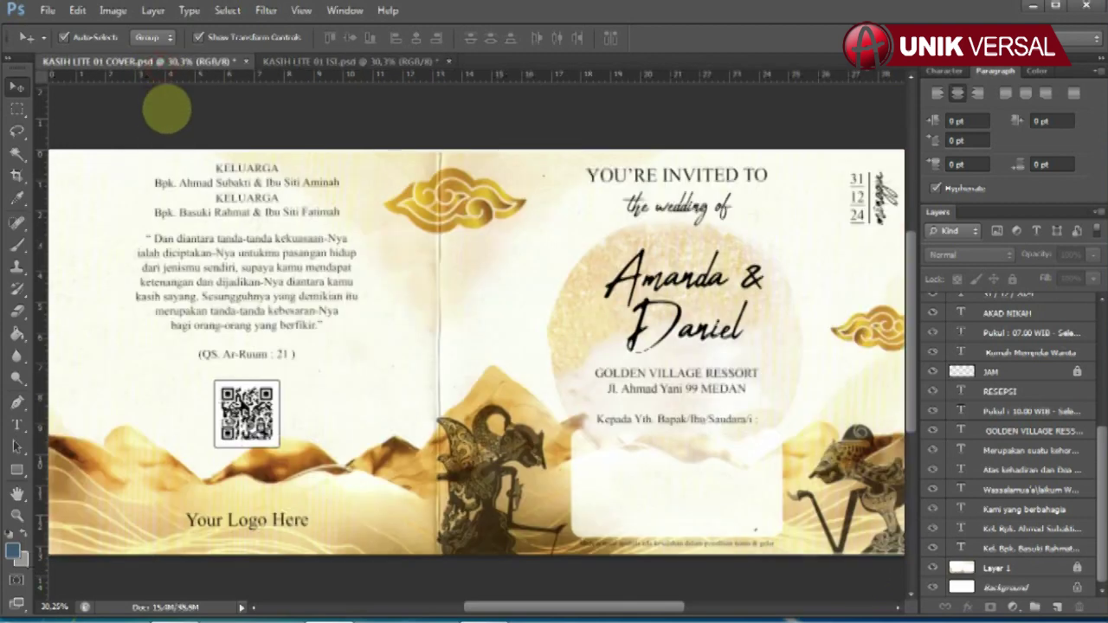
key("ctrl+s")
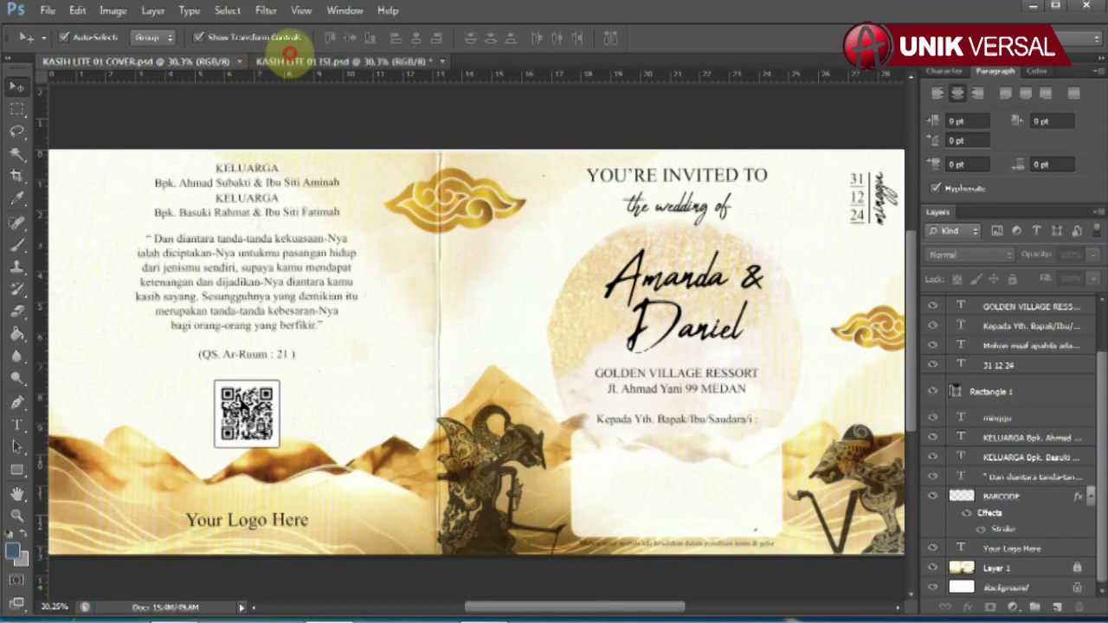
left_click(346, 61)
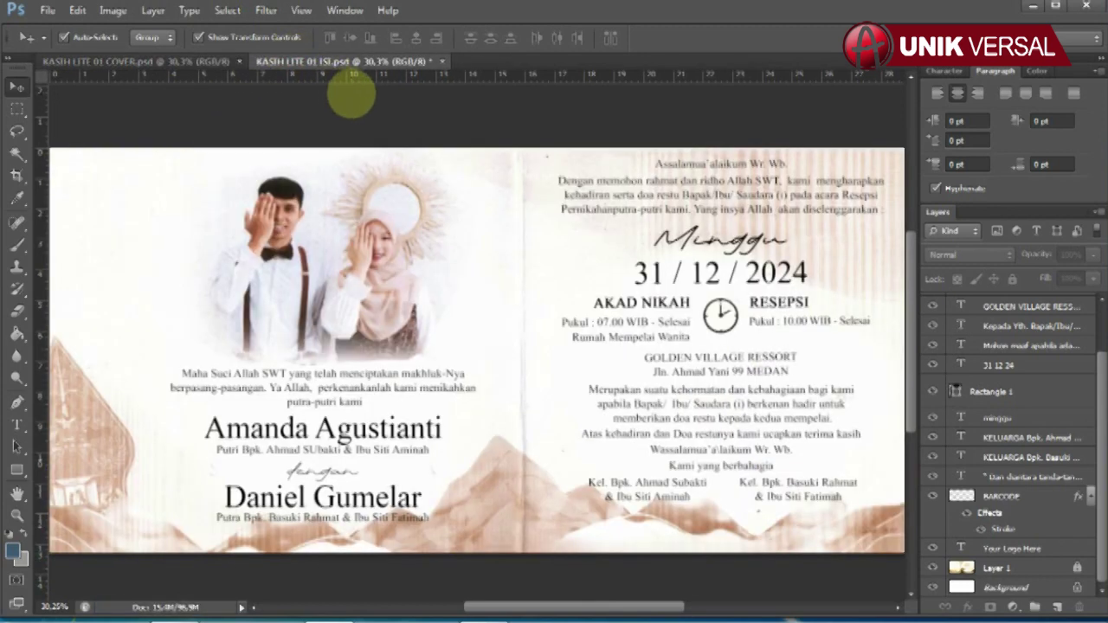
key("ctrl+s")
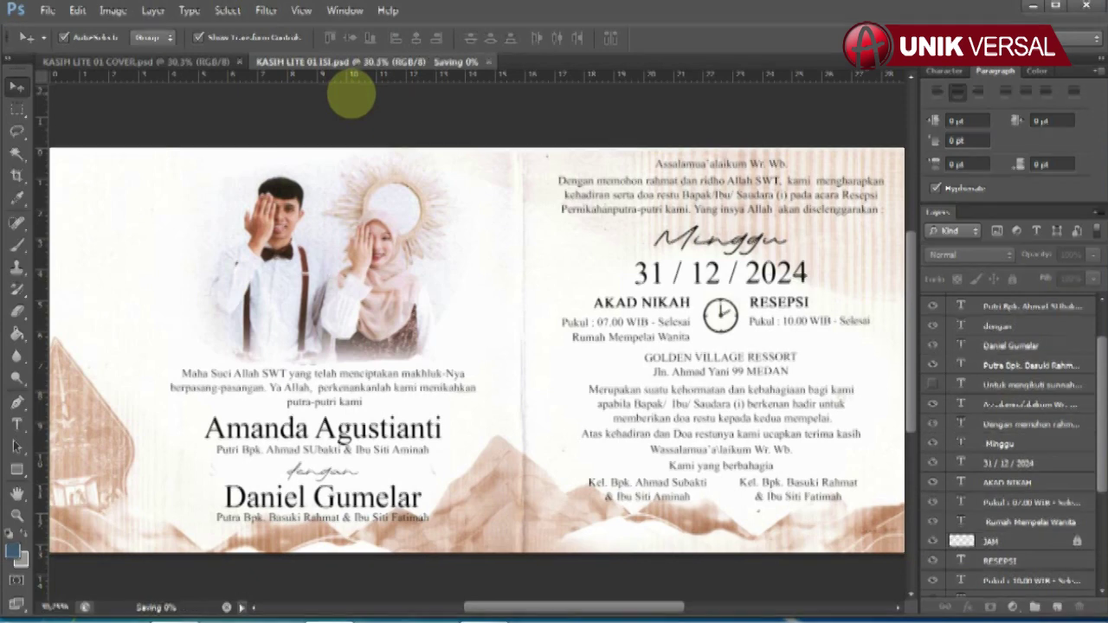